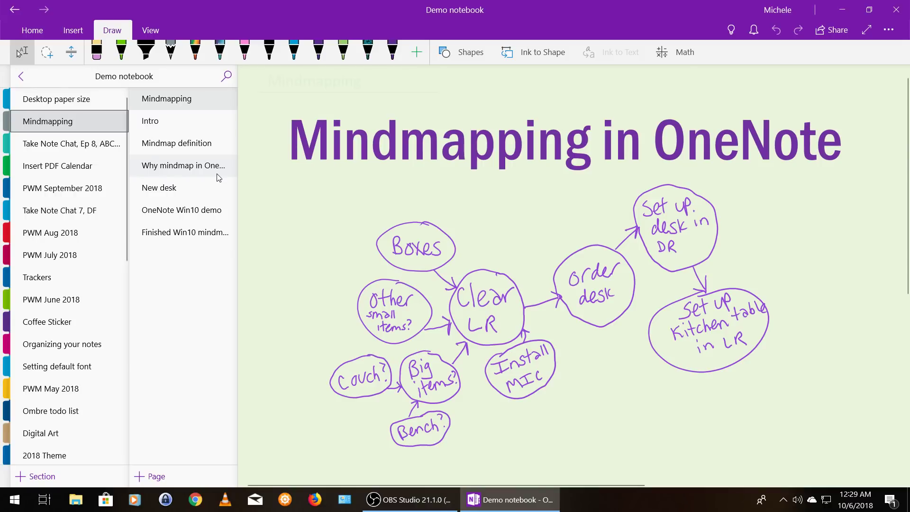
click(198, 119)
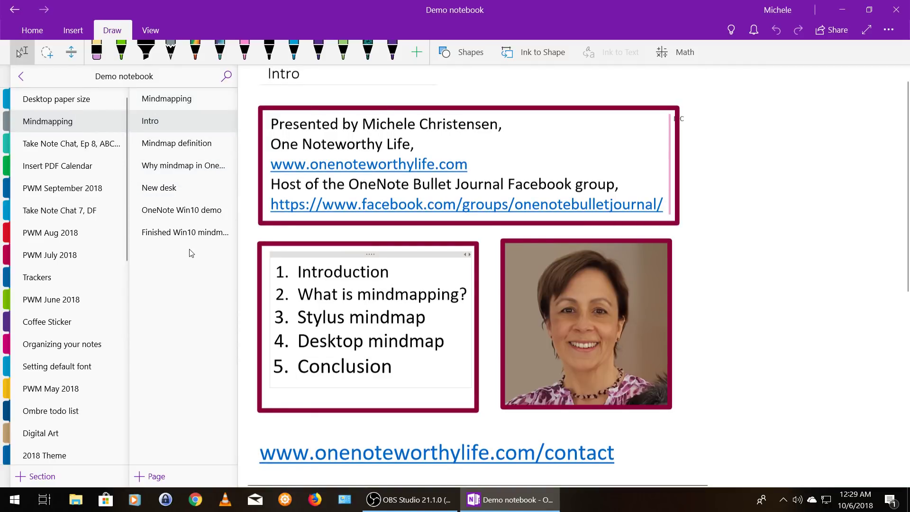
scroll(905, 133, down, 1)
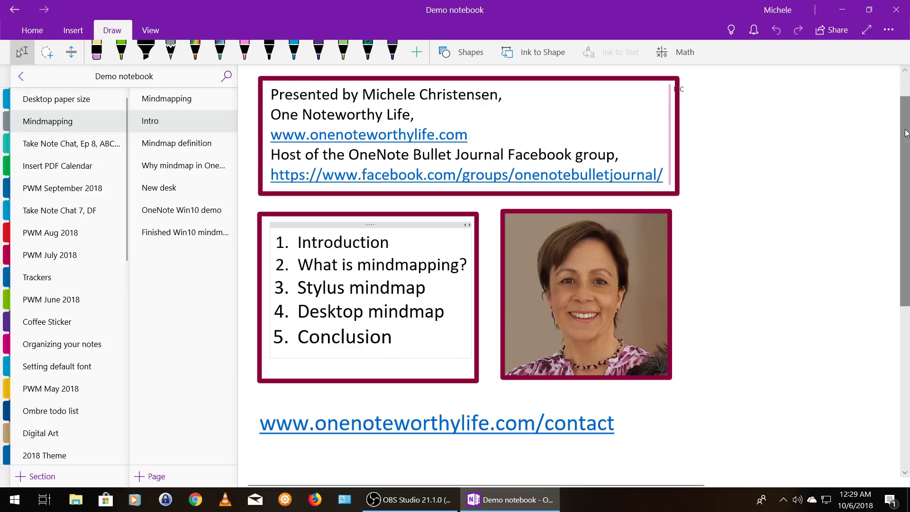
- Open the Mindmap definition page reading 'A visual way to represent an idea or plan'
click(186, 147)
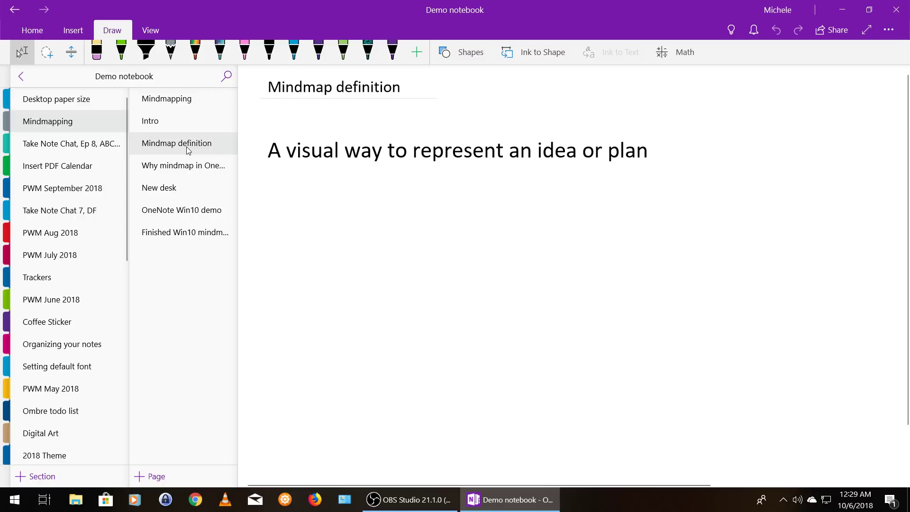
- Open the New desk page with its sit-stand desk goal and handwritten moving-steps mindmap
click(151, 192)
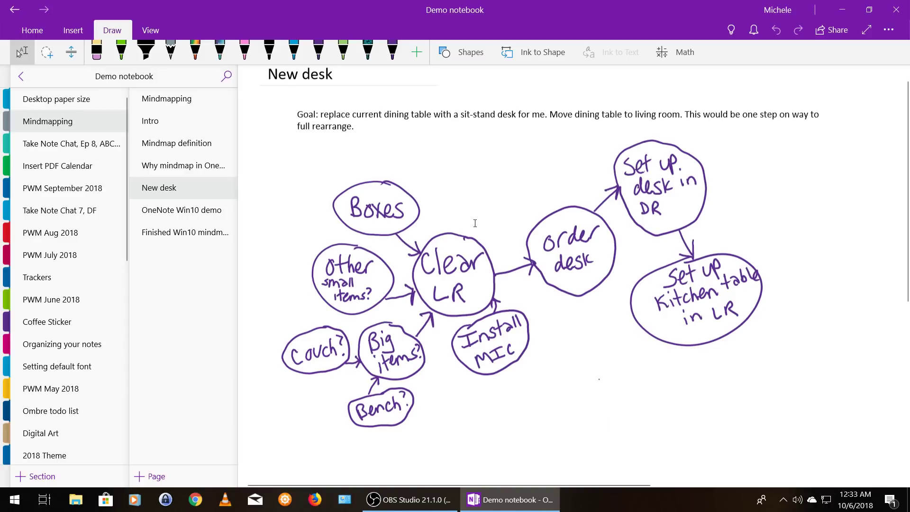
- Glance at the Why mindmap in OneNote page, then return to the New desk mind map
click(228, 167)
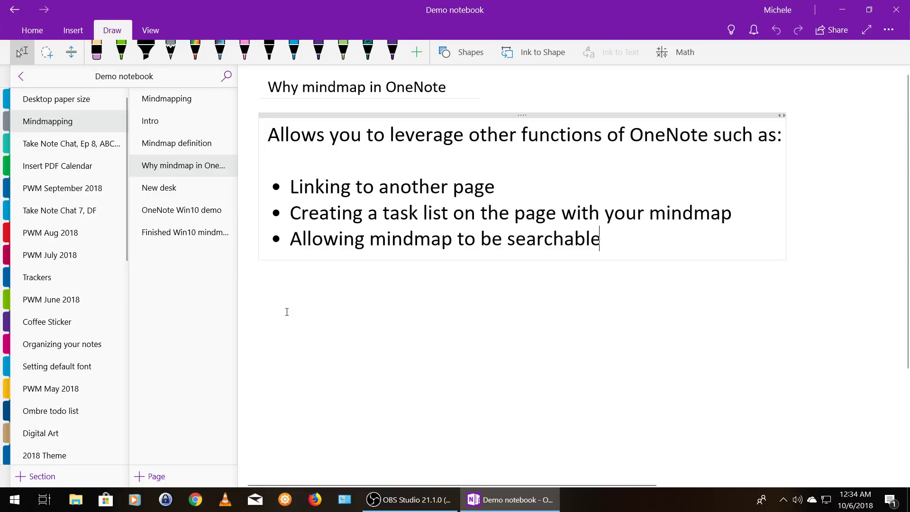
click(189, 188)
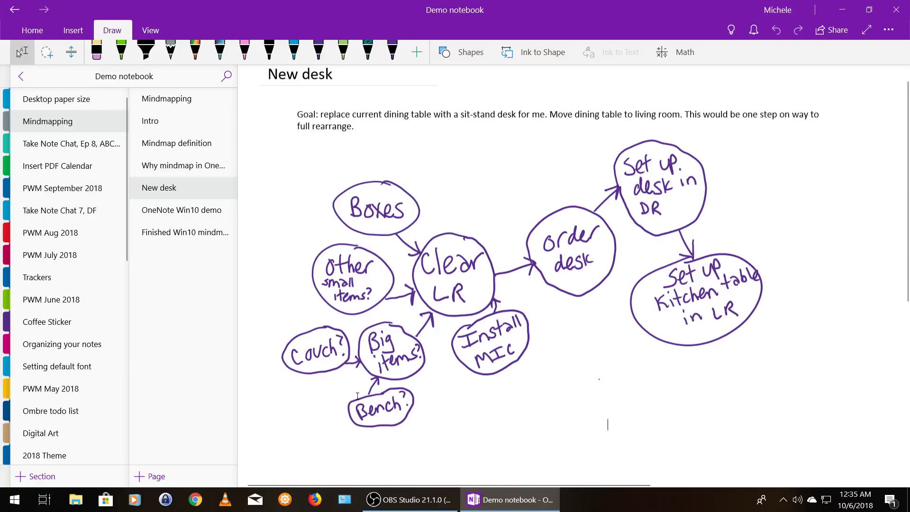
click(46, 53)
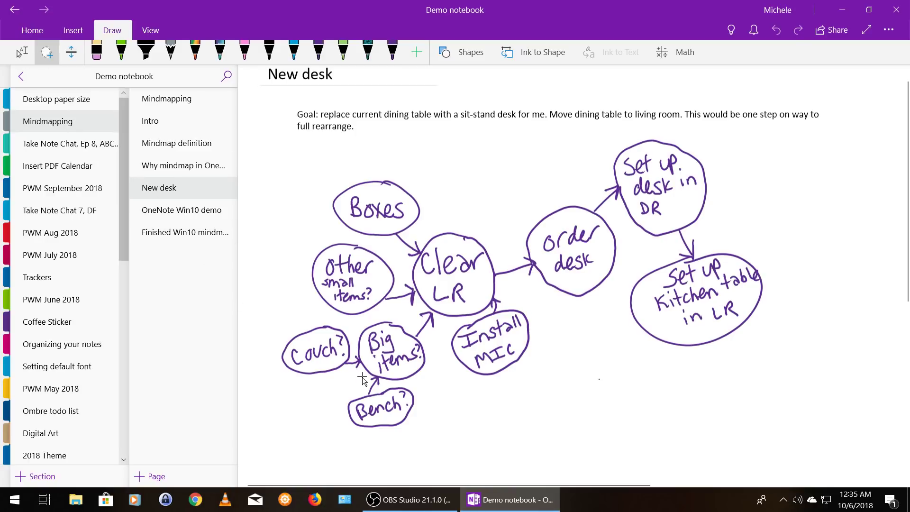
mouse_move(363, 378)
mouse_down()
mouse_move(343, 389)
mouse_move(339, 424)
mouse_move(381, 440)
mouse_move(424, 422)
mouse_move(416, 393)
mouse_move(361, 377)
mouse_up()
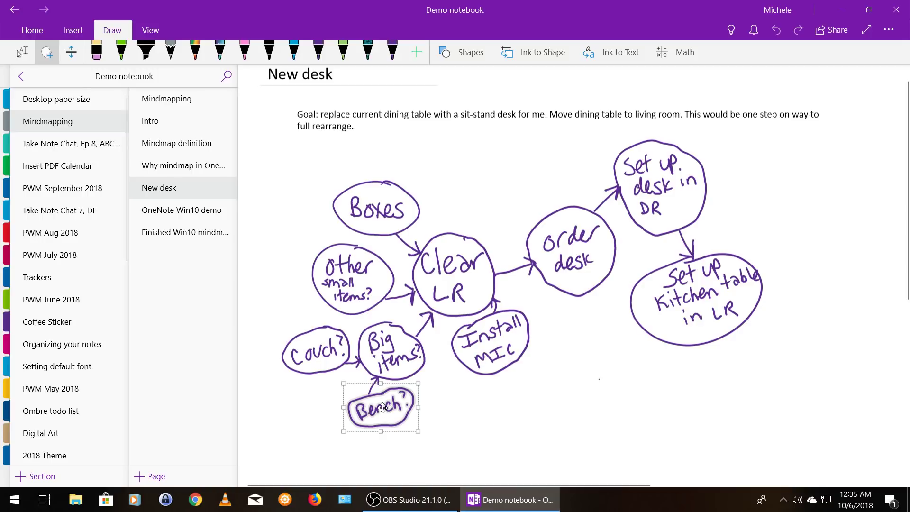
drag(382, 407, 463, 404)
click(372, 391)
drag(403, 384, 460, 380)
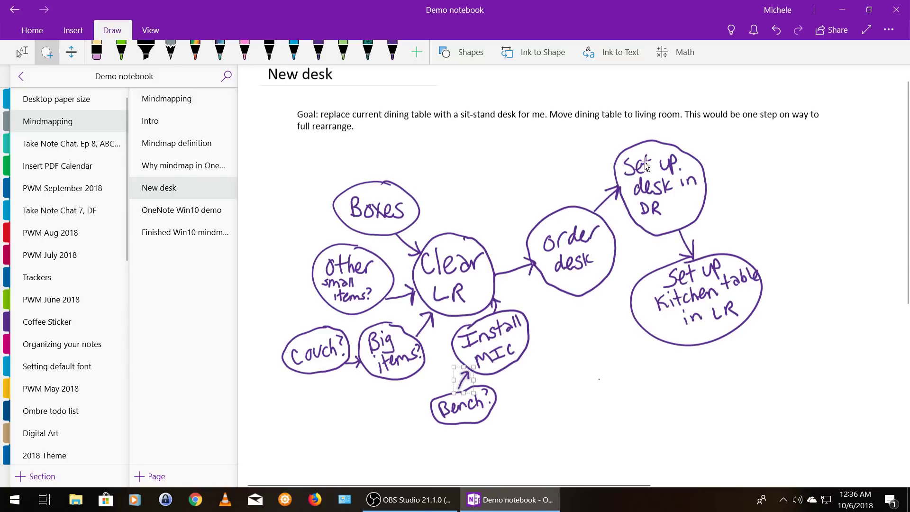
click(776, 31)
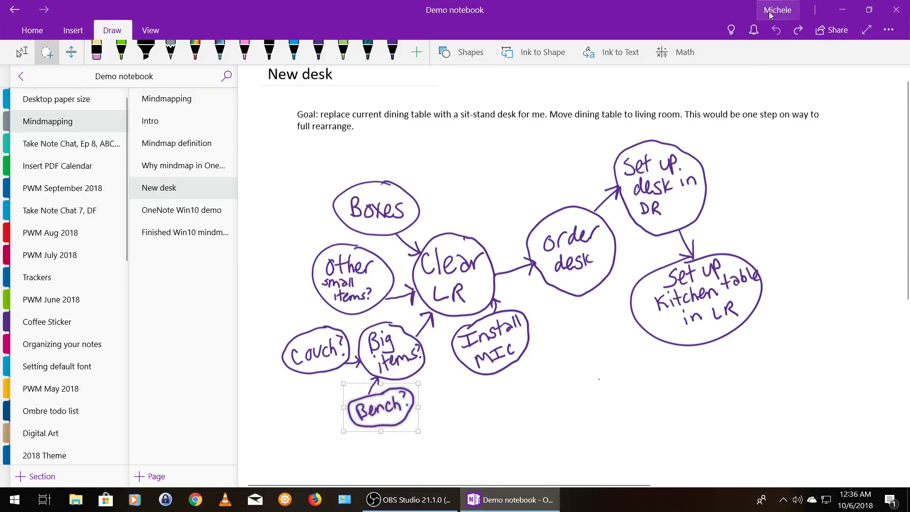
key(Escape)
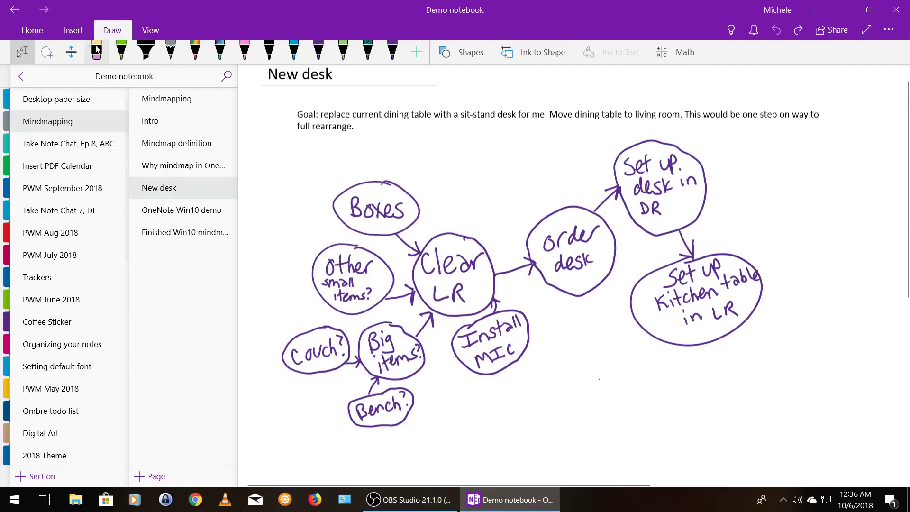
click(47, 52)
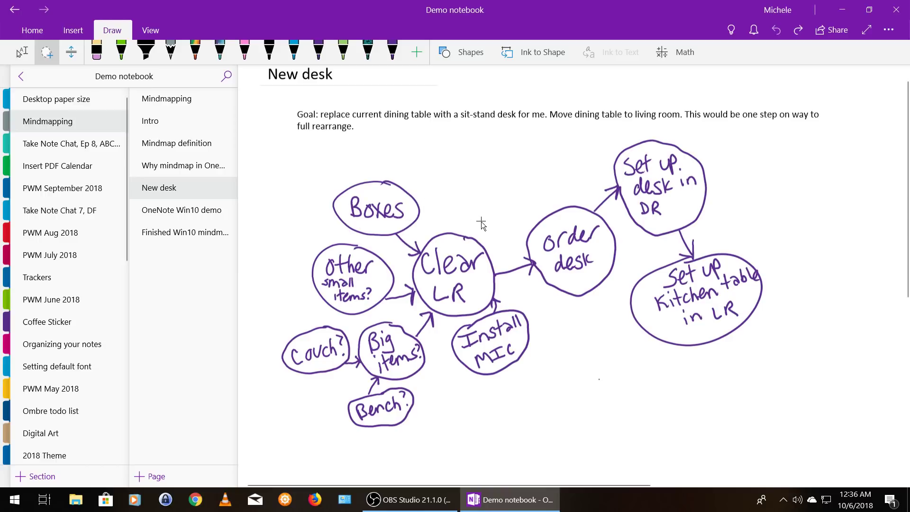
mouse_move(483, 217)
mouse_down()
mouse_move(390, 160)
mouse_move(318, 192)
mouse_move(278, 262)
mouse_move(269, 361)
mouse_move(309, 437)
mouse_move(446, 446)
mouse_move(560, 377)
mouse_move(480, 214)
mouse_up()
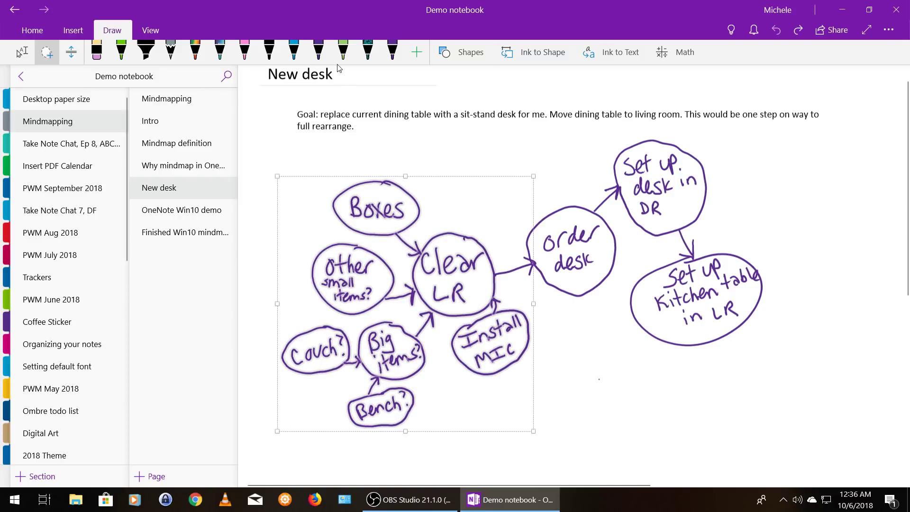
click(343, 49)
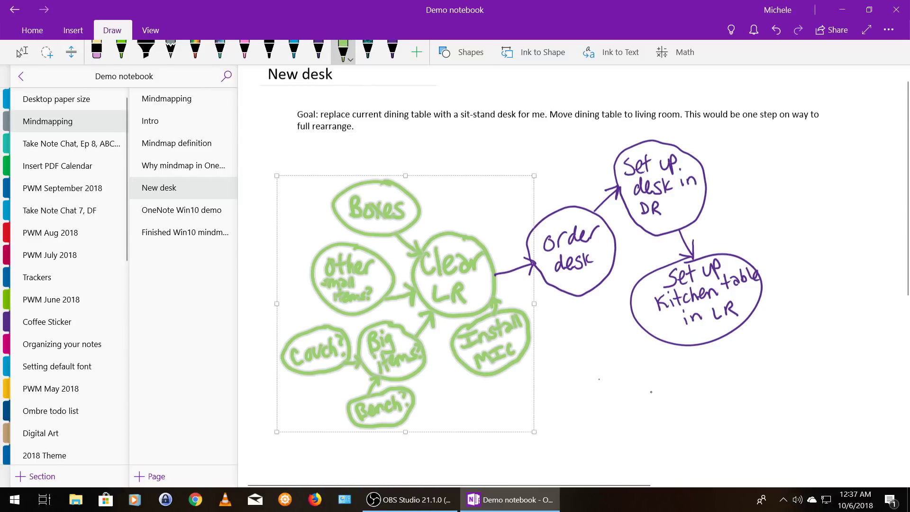
click(20, 51)
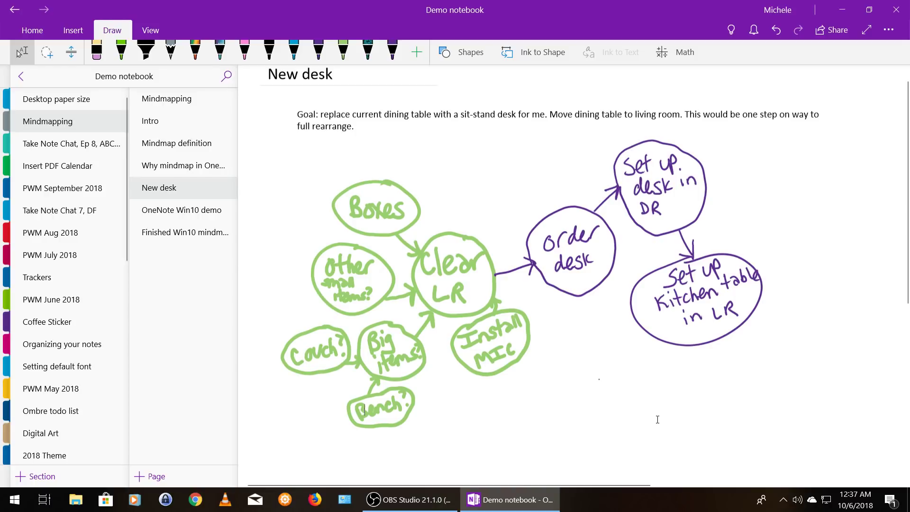
click(776, 30)
click(698, 429)
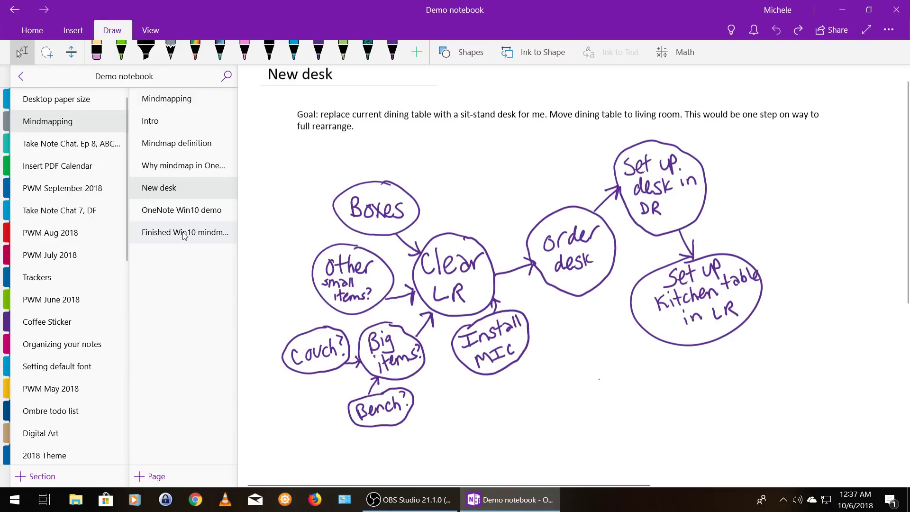
click(184, 235)
- Open the Finished Win10 mindmap page with its typed circle-and-arrow nodes
click(592, 422)
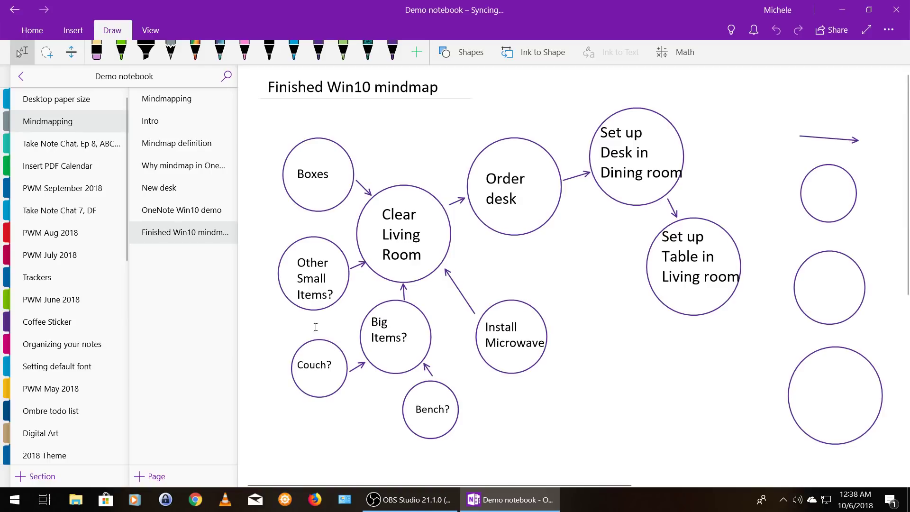
- On the OneNote Win10 demo page, delete the three spare circles and the top-right spare arrow
click(194, 211)
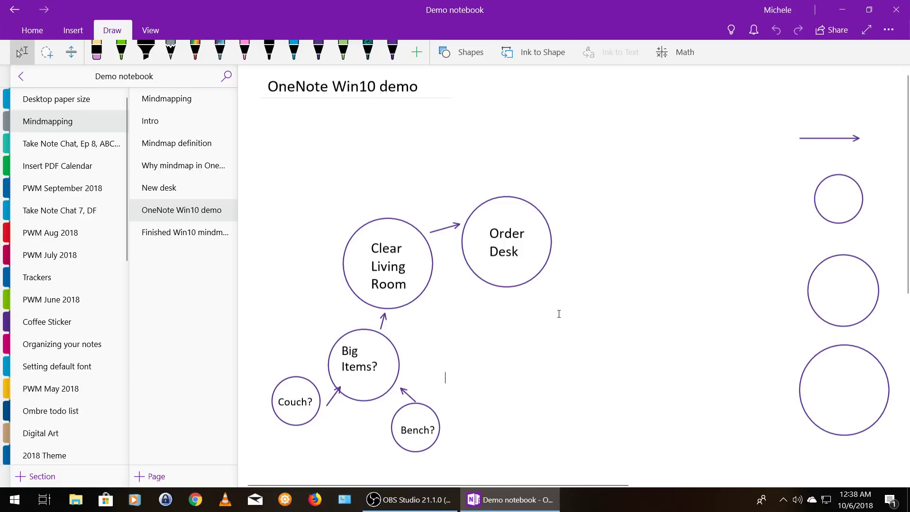
click(844, 176)
key(Delete)
click(854, 258)
key(Delete)
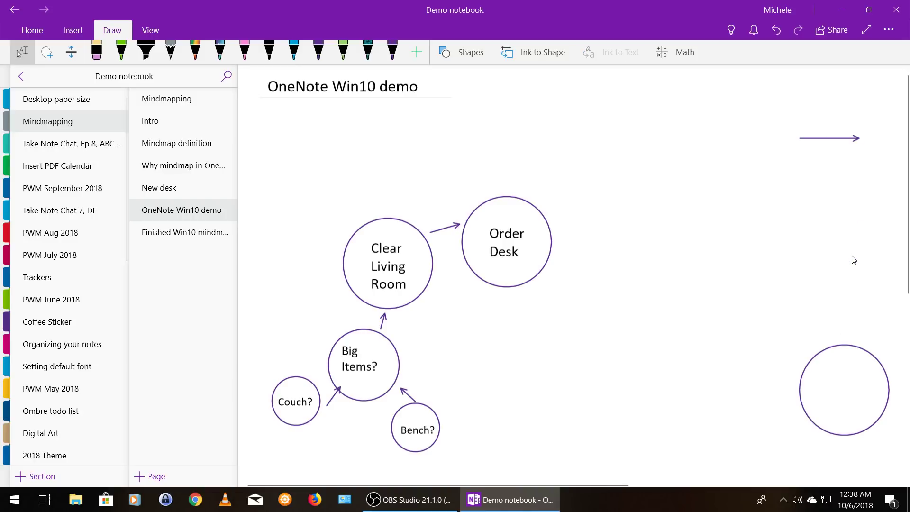
click(826, 347)
key(Delete)
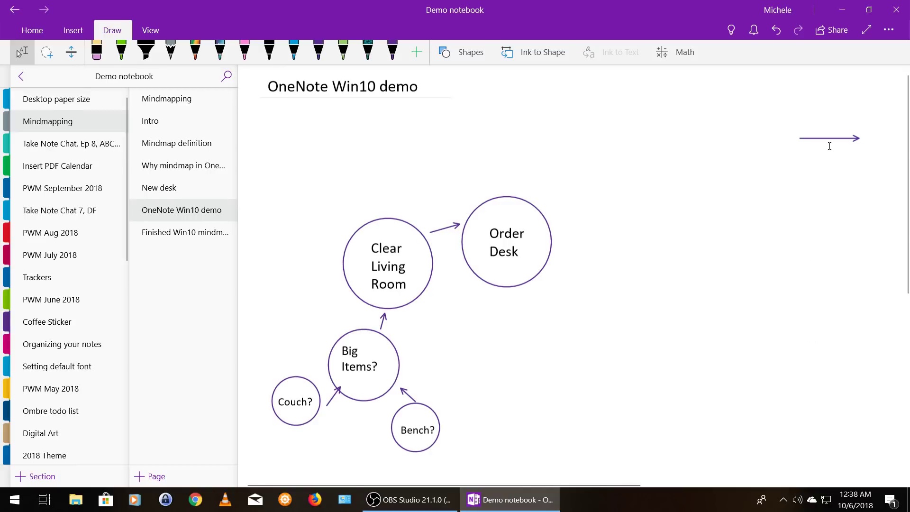
click(829, 139)
key(Delete)
- Draw an oval shape with the indigo pen at the page's top right
click(392, 53)
click(451, 55)
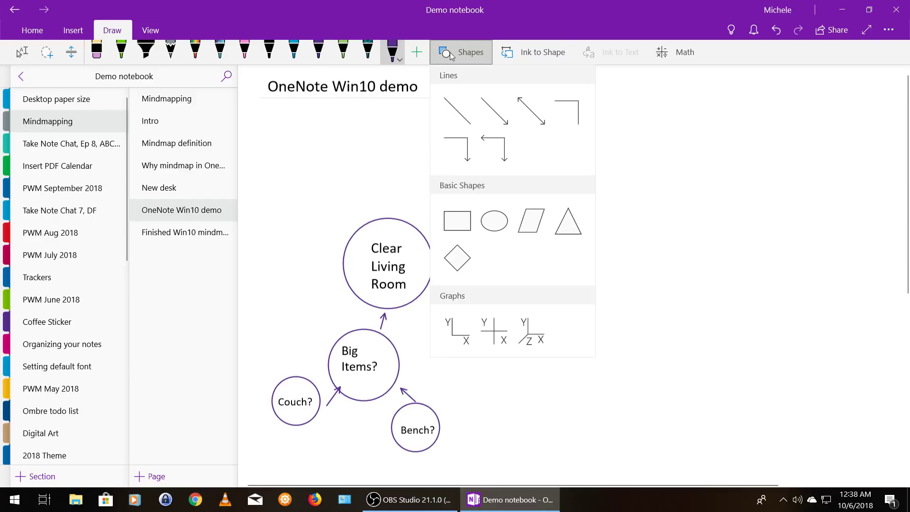
click(496, 222)
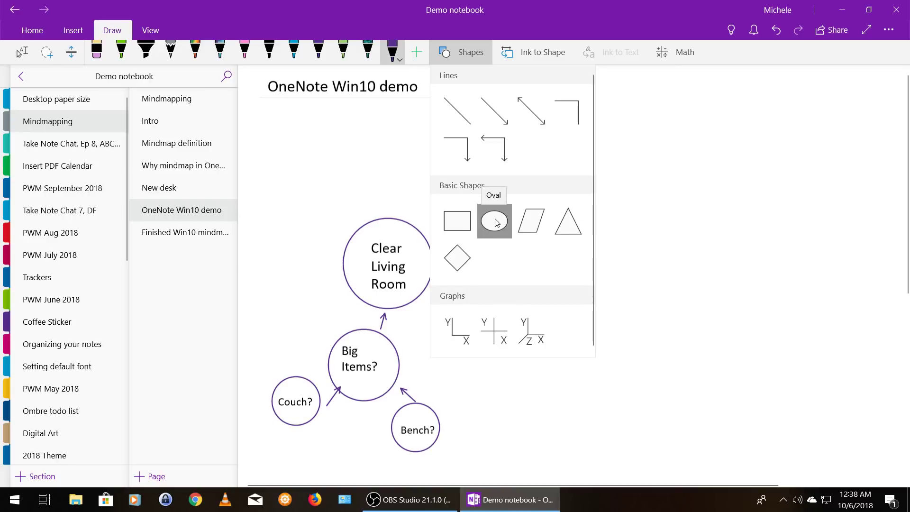
click(788, 134)
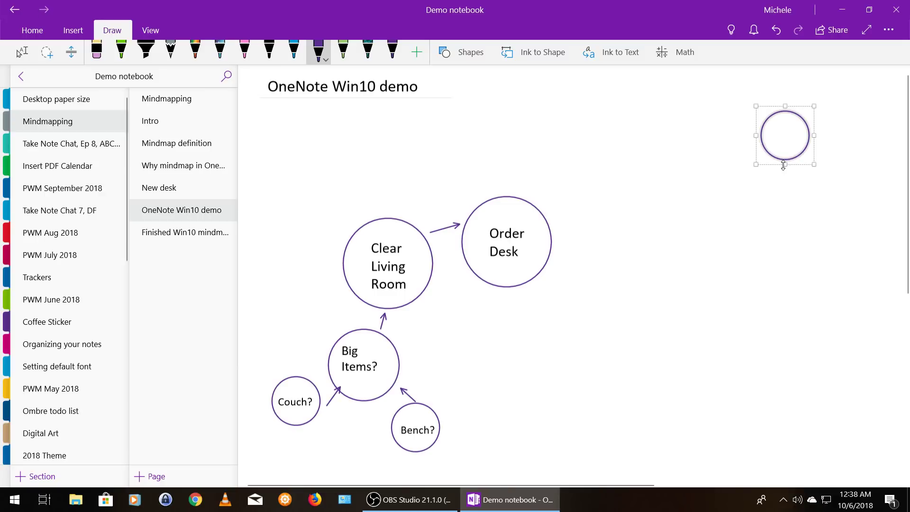
key(Escape)
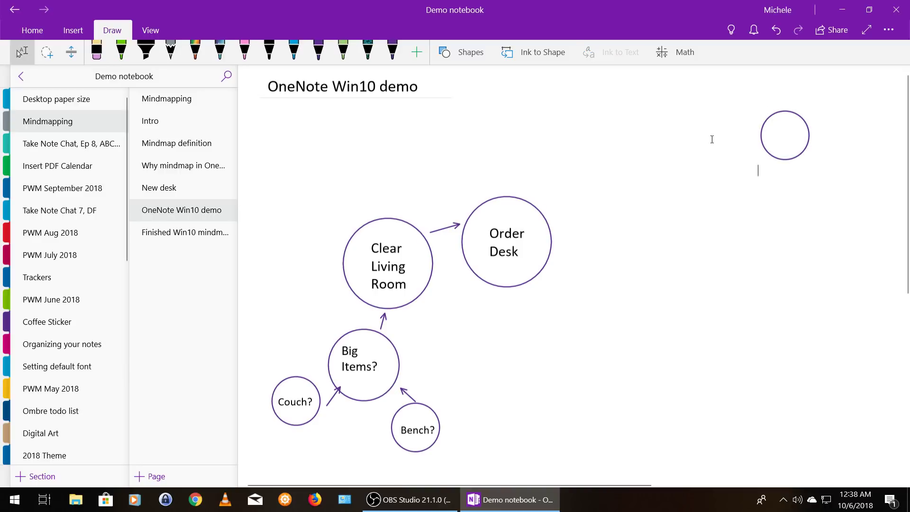
- Resize the new oval with its handles into a round bubble and reselect it
click(770, 141)
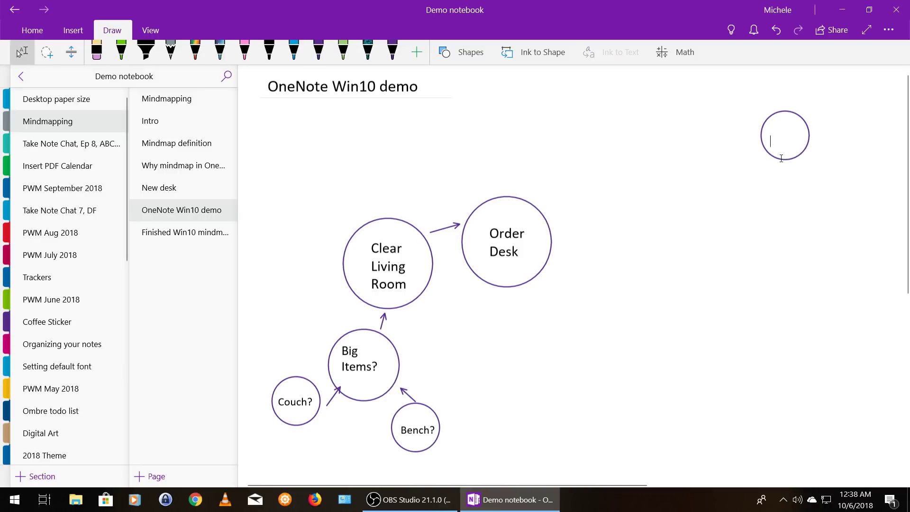
click(785, 160)
drag(786, 163, 788, 180)
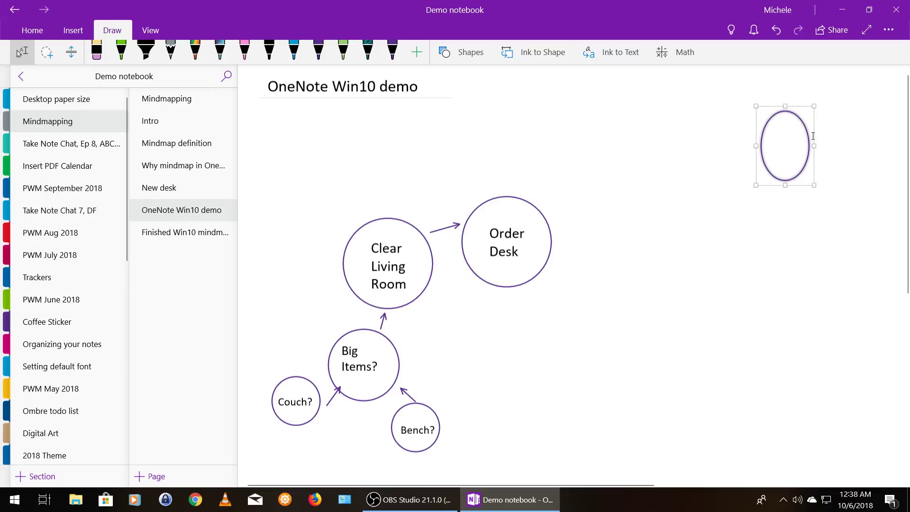
drag(814, 146, 831, 142)
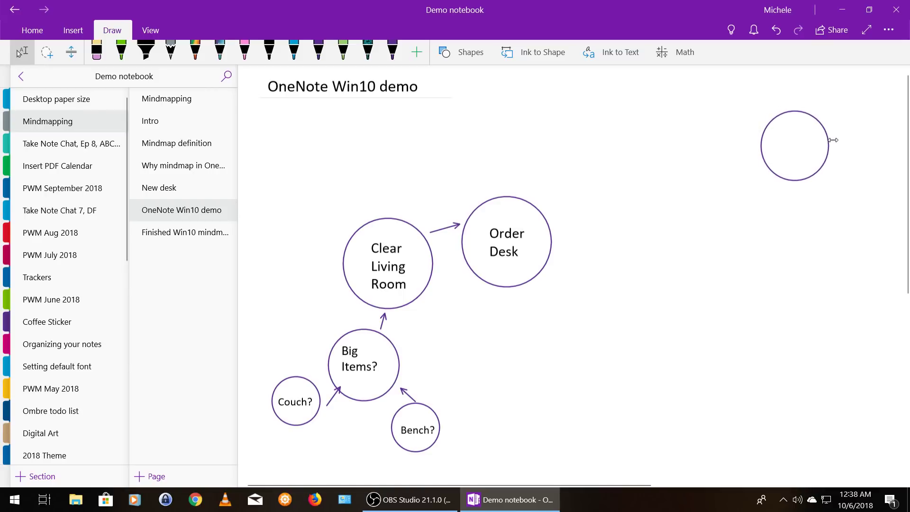
click(746, 259)
click(798, 111)
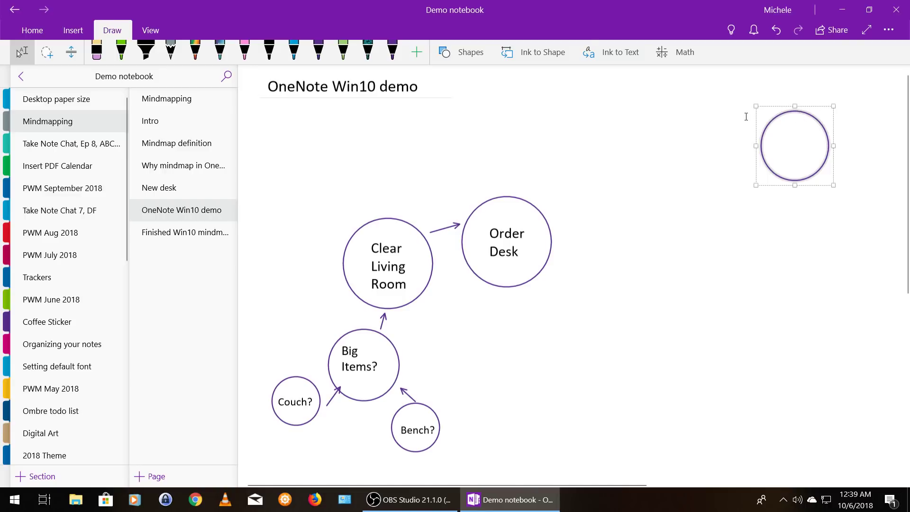
- Copy the empty circle and paste two copies lower down the right side
right_click(789, 131)
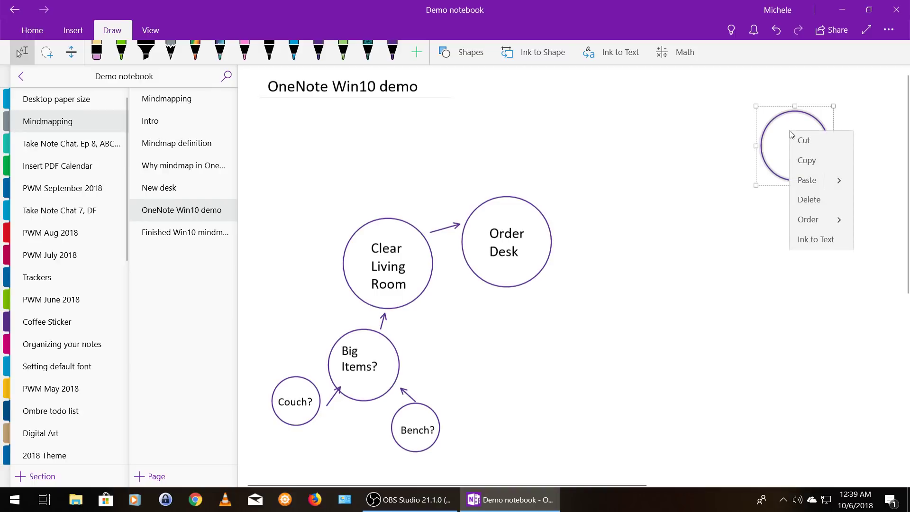
click(805, 161)
right_click(779, 235)
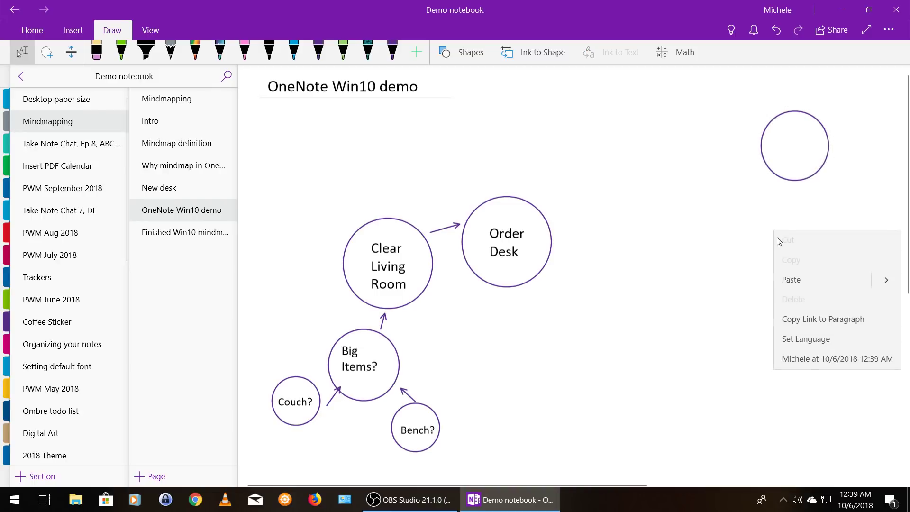
click(791, 275)
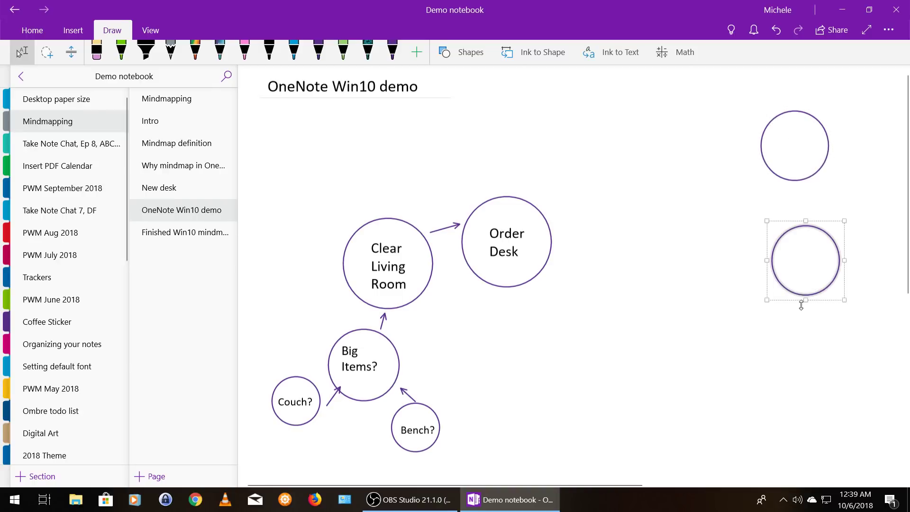
right_click(797, 344)
click(752, 395)
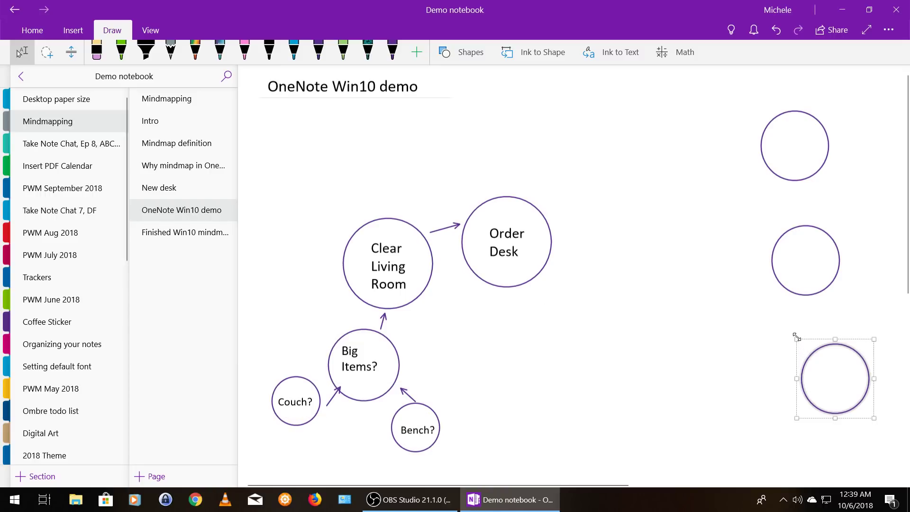
- Resize and reposition the three circles into a stack of increasing sizes
drag(796, 342, 763, 321)
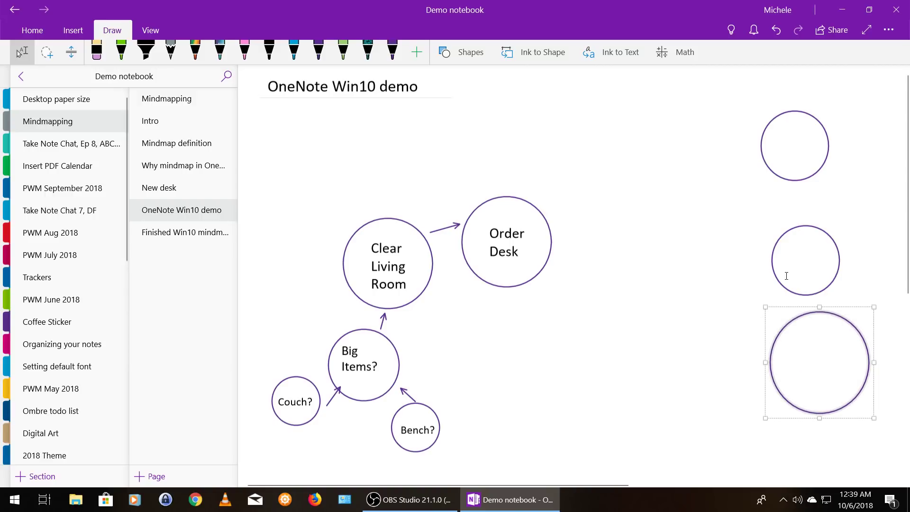
click(806, 227)
drag(805, 227, 822, 218)
drag(859, 291, 868, 303)
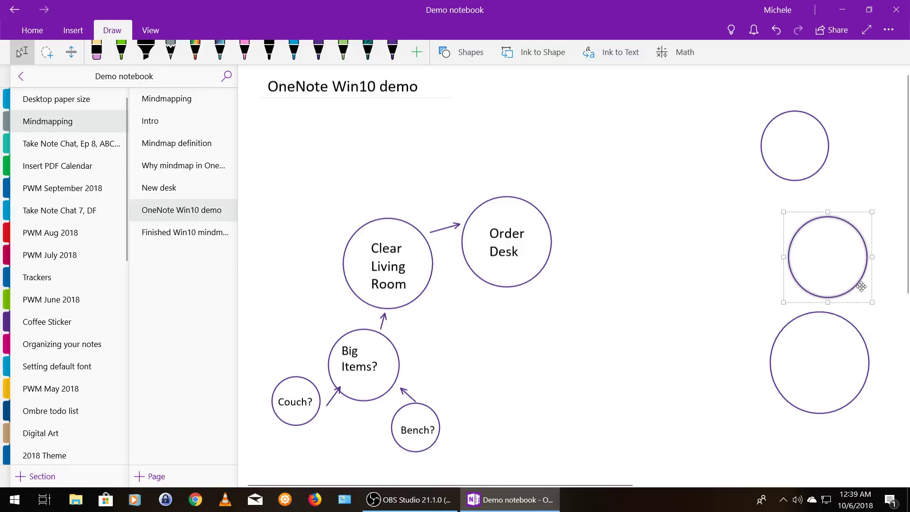
click(799, 178)
drag(797, 157, 824, 168)
mouse_move(784, 196)
mouse_down()
mouse_move(788, 178)
mouse_move(795, 183)
mouse_up()
click(776, 200)
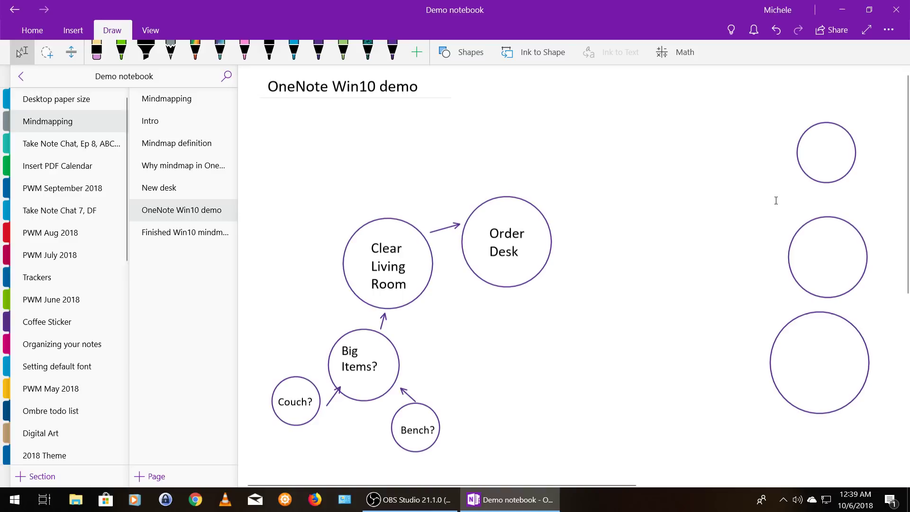
- Draw a horizontal indigo arrow above the right-hand circles
click(394, 58)
click(452, 52)
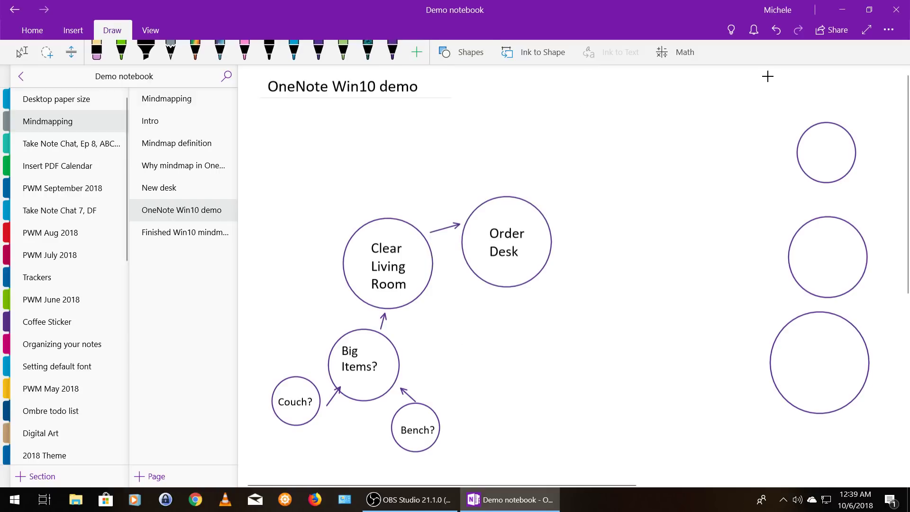
drag(768, 78, 828, 85)
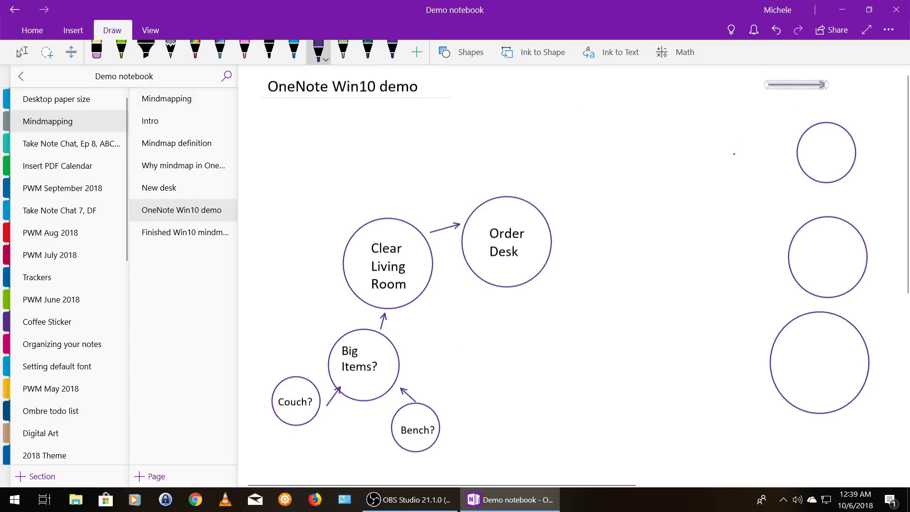
key(Escape)
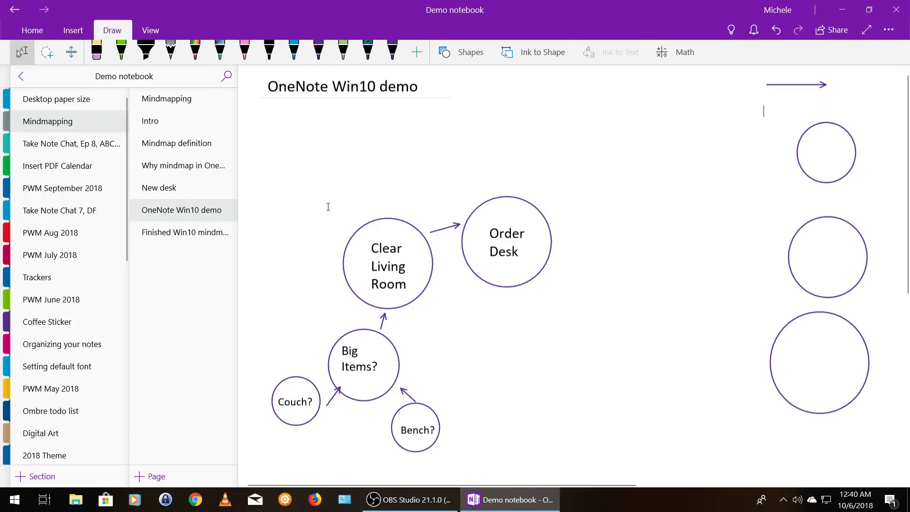
- After checking the New desk reference, copy the middle right circle and paste a copy
click(206, 193)
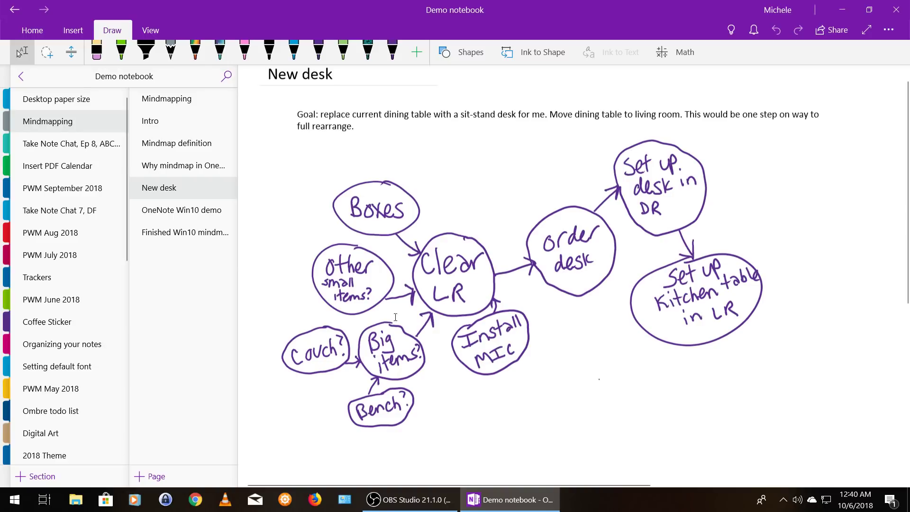
click(208, 218)
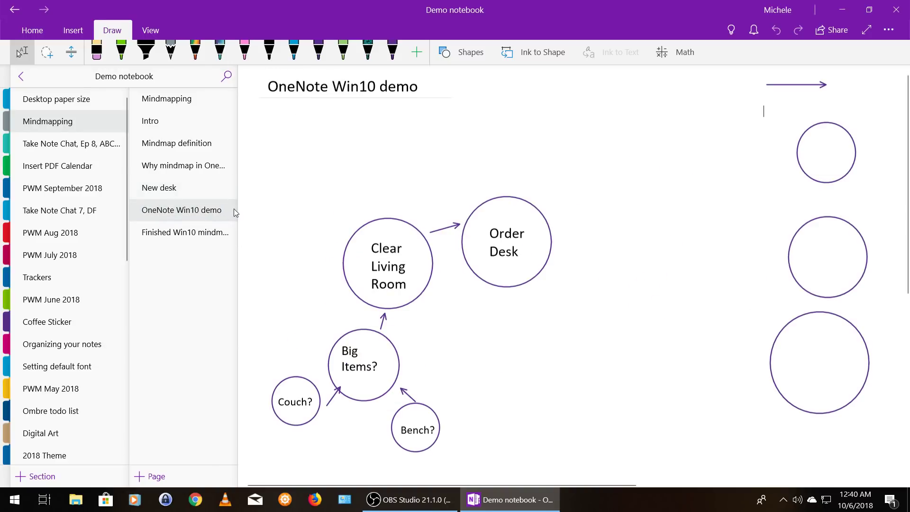
click(799, 232)
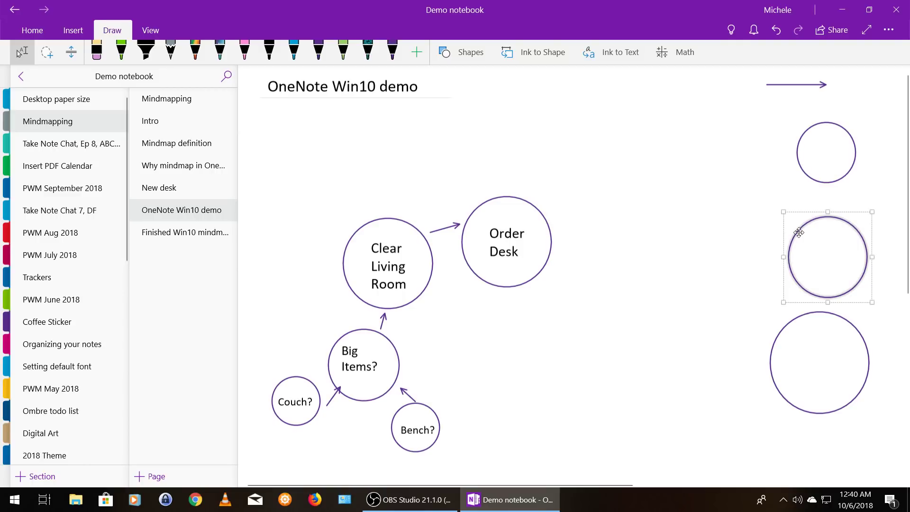
right_click(798, 233)
click(814, 262)
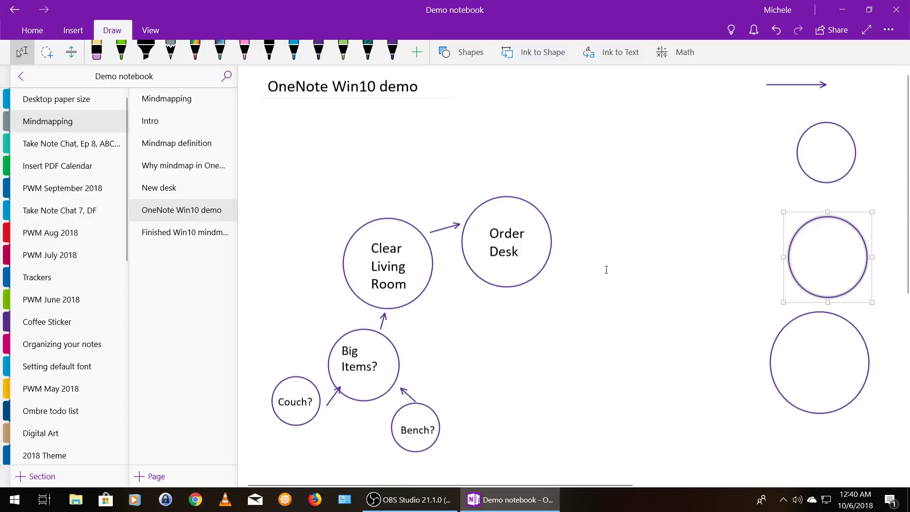
click(465, 320)
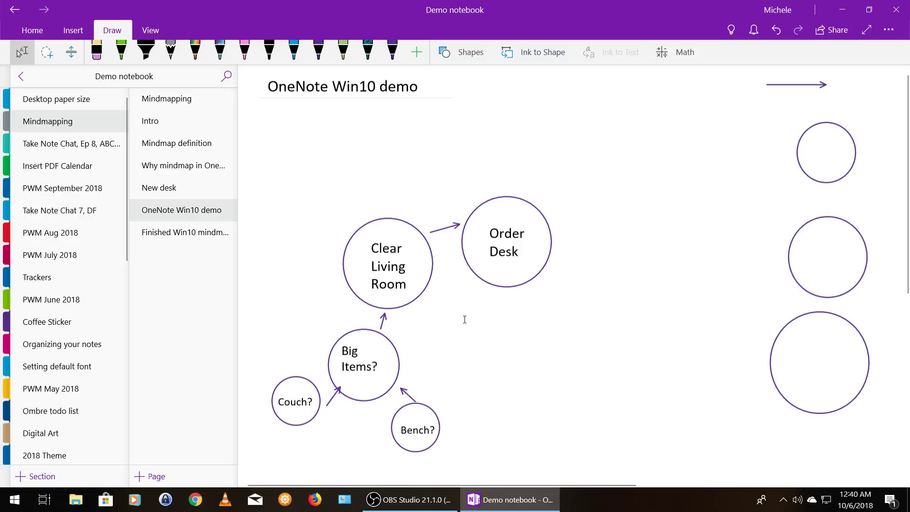
right_click(465, 320)
click(483, 365)
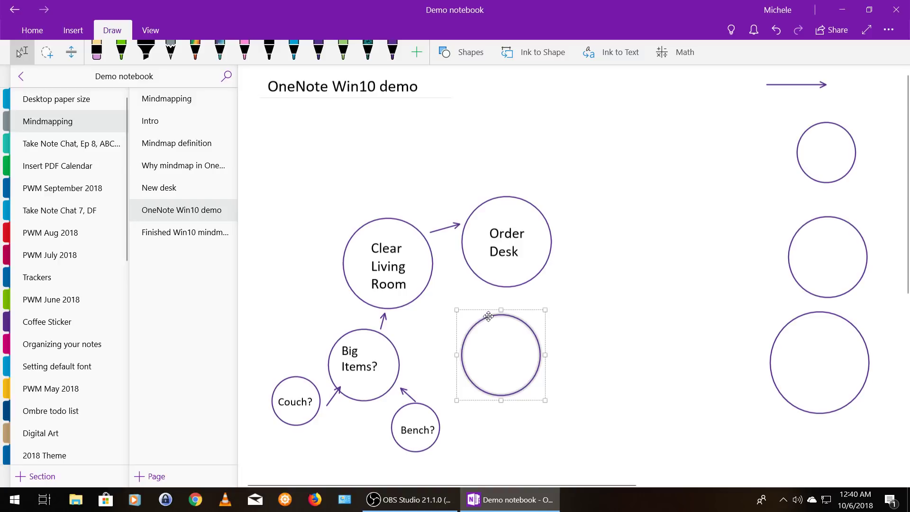
- Move the copy below Order Desk and label it 'Install' / 'Microwave' on two lines
drag(488, 317, 464, 297)
click(473, 317)
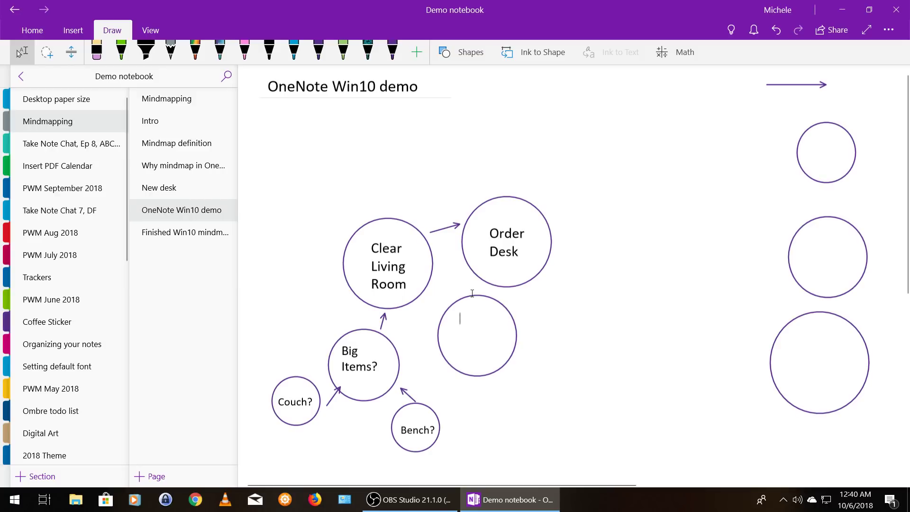
text(Instal)
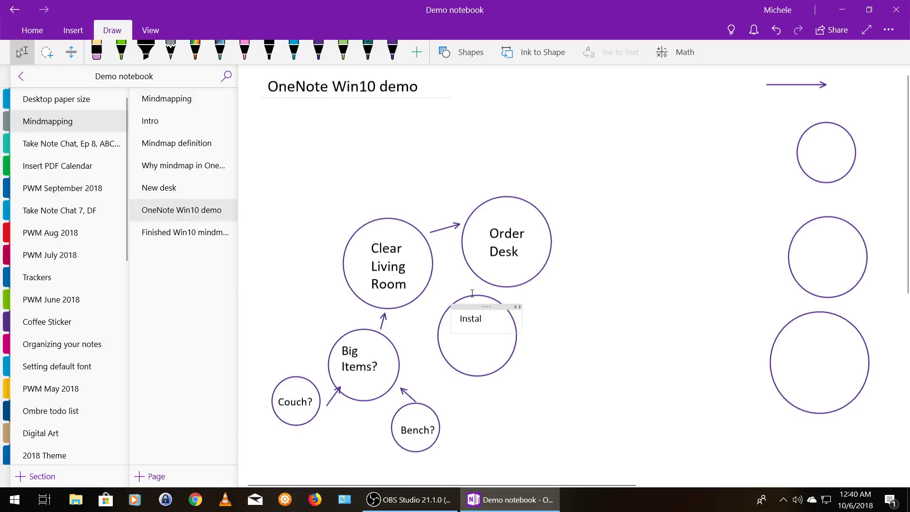
text(l)
key(Return)
text(Microwave)
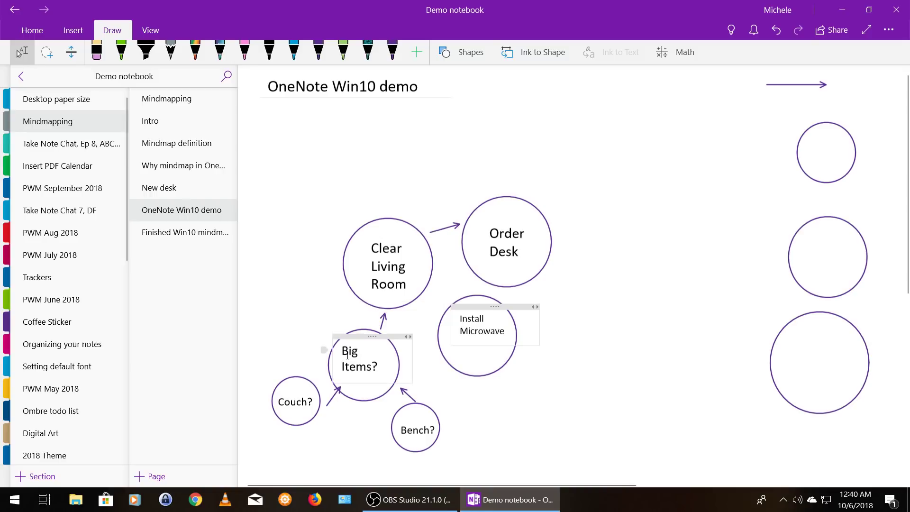
- Set the Install Microwave label to 18 pt, undoing an accidental move of the note
click(469, 307)
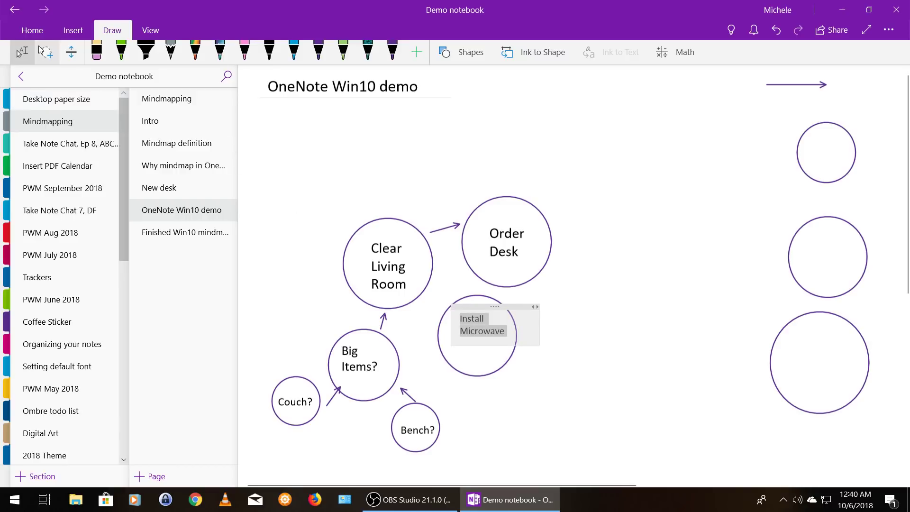
click(32, 30)
click(136, 52)
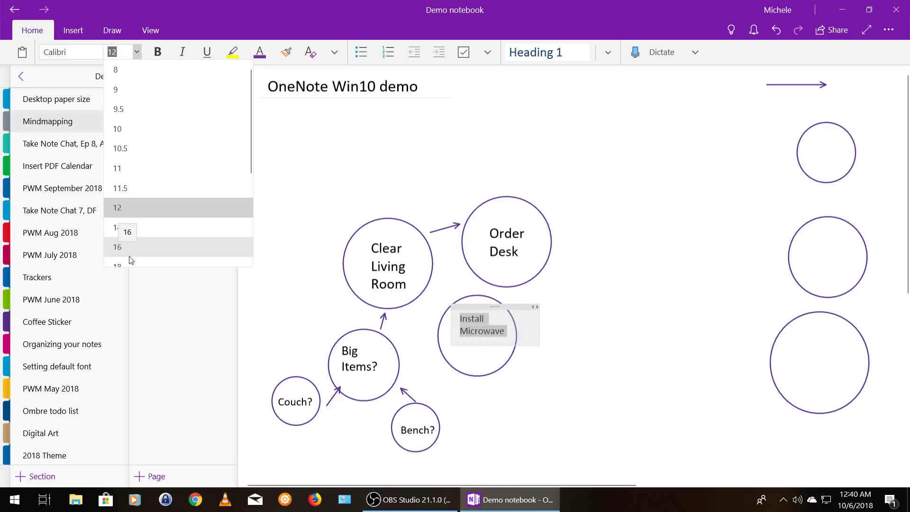
scroll(246, 158, down, 1)
click(173, 235)
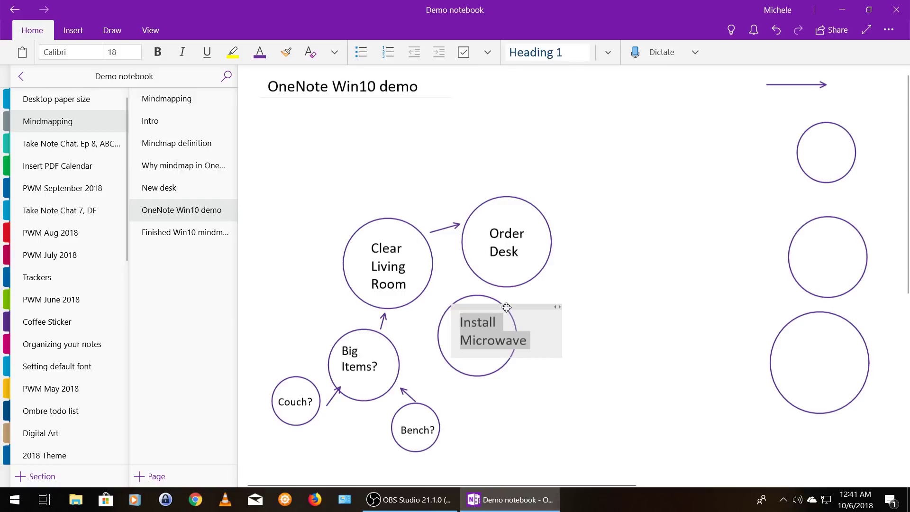
drag(507, 307, 493, 309)
key(ctrl+z)
click(562, 319)
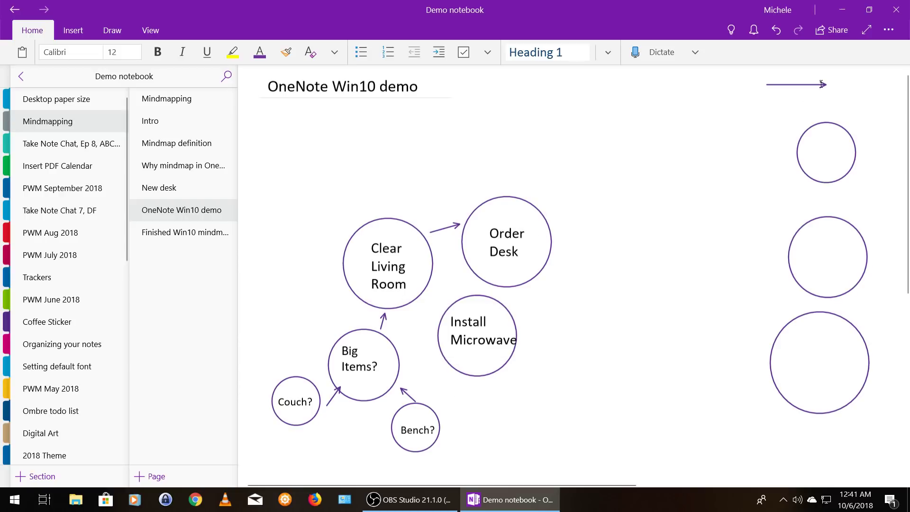
- Copy the top-right arrow, undoing an accidental paste into the Install Microwave note
click(805, 85)
right_click(804, 85)
click(811, 118)
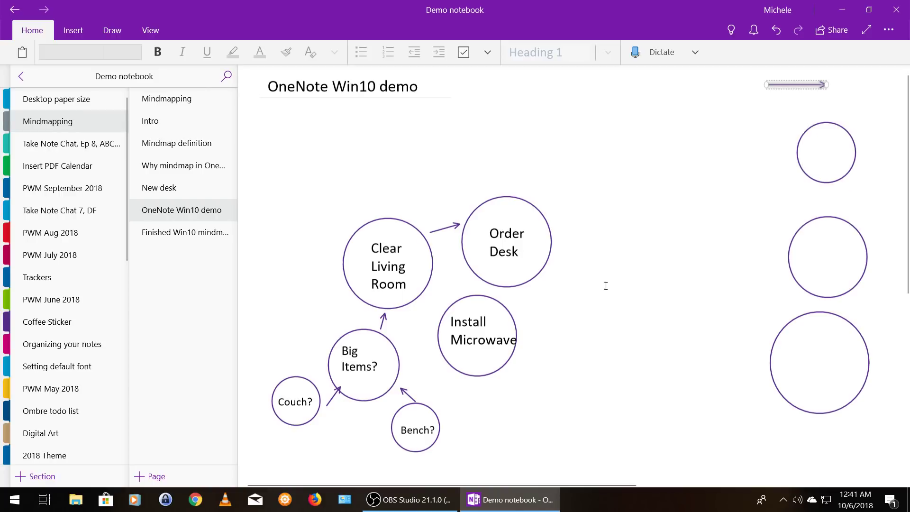
right_click(527, 372)
click(560, 285)
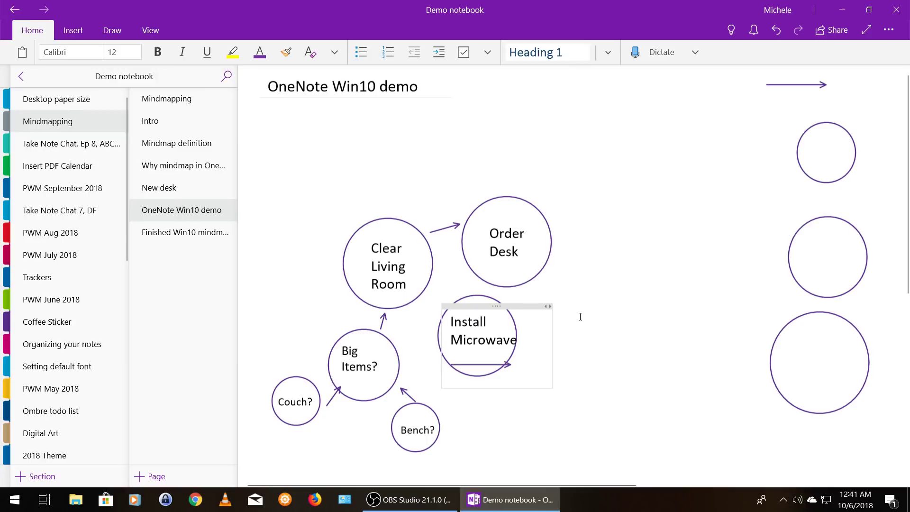
click(776, 29)
key(BackSpace)
- Paste the arrow beside Install Microwave and angle it up into Clear Living Room
click(592, 364)
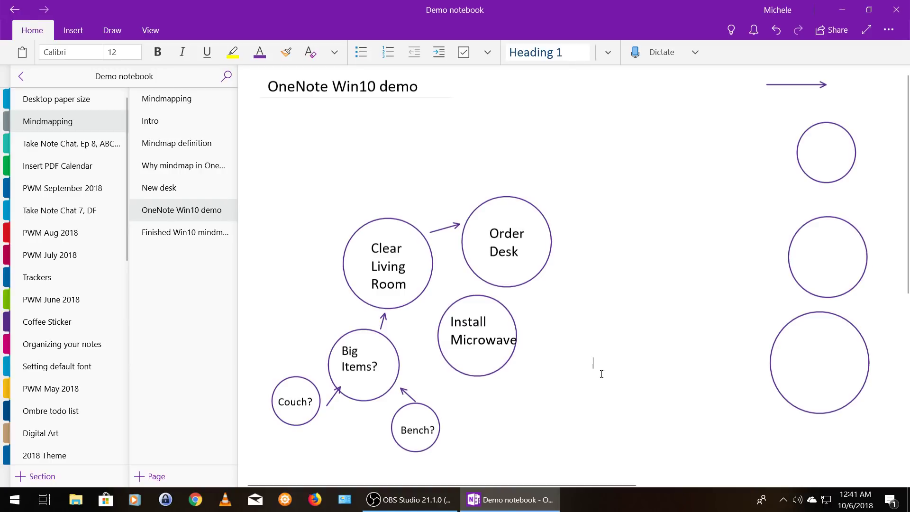
key(ctrl+v)
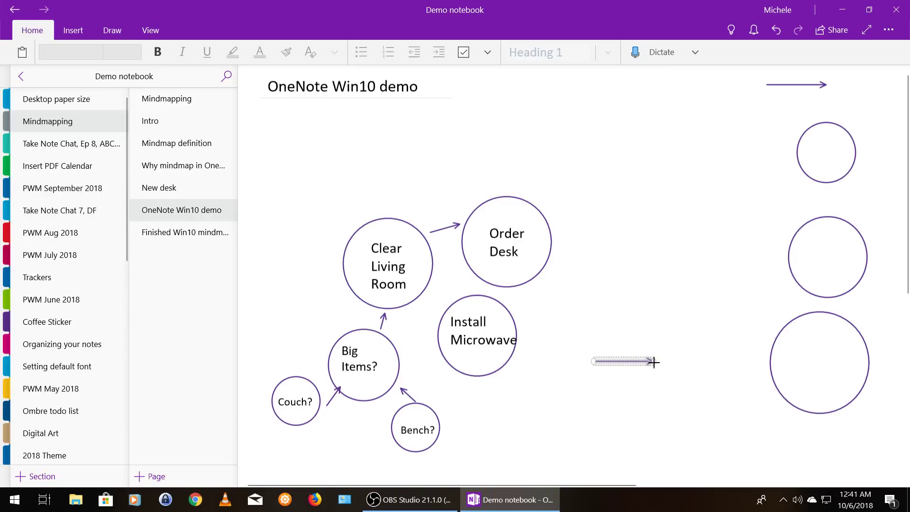
drag(654, 362, 570, 345)
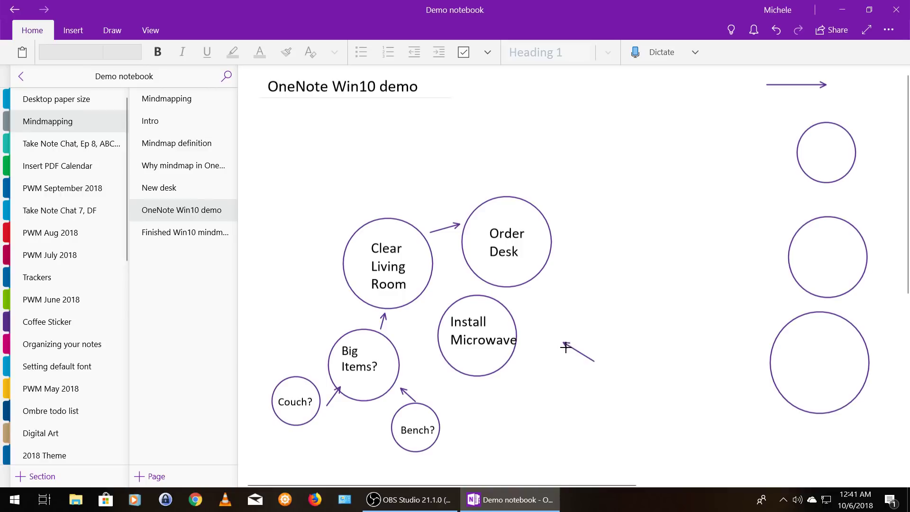
drag(566, 346, 437, 298)
click(565, 350)
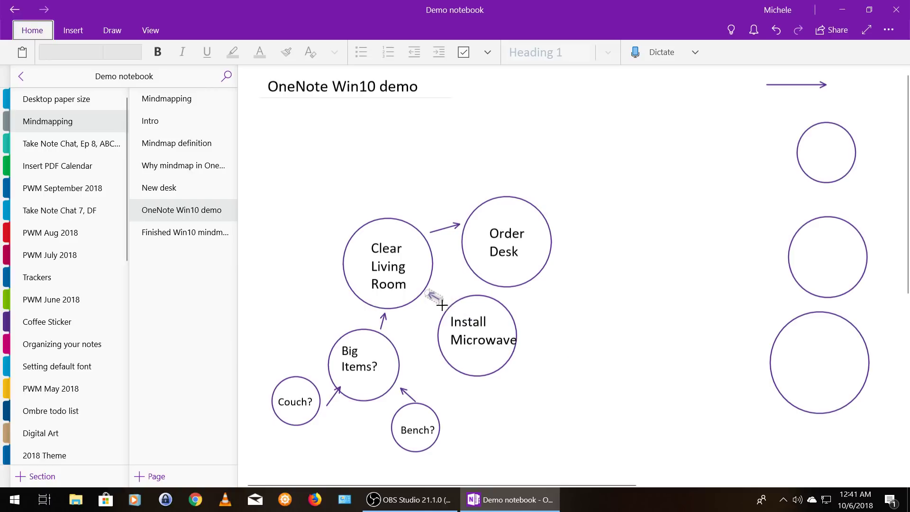
click(620, 316)
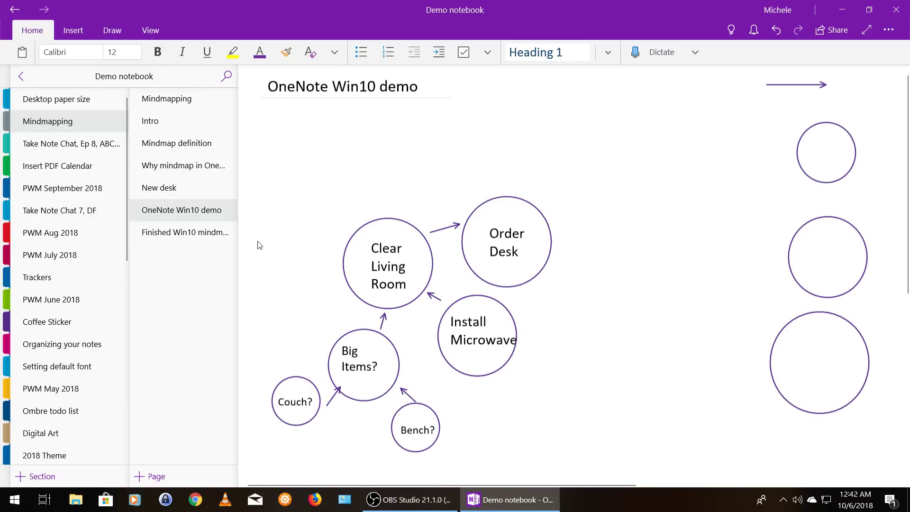
- Copy the large bottom-right circle and paste it onto empty canvas above the mindmap
click(224, 191)
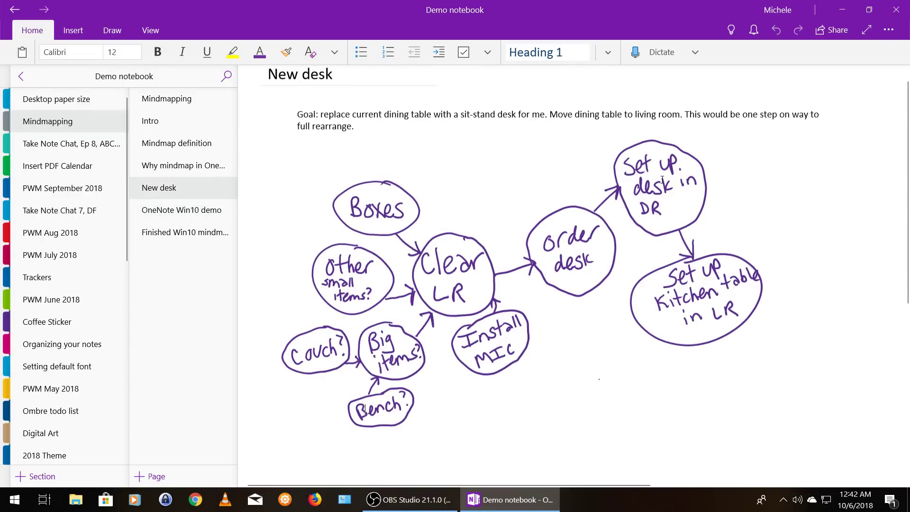
click(213, 213)
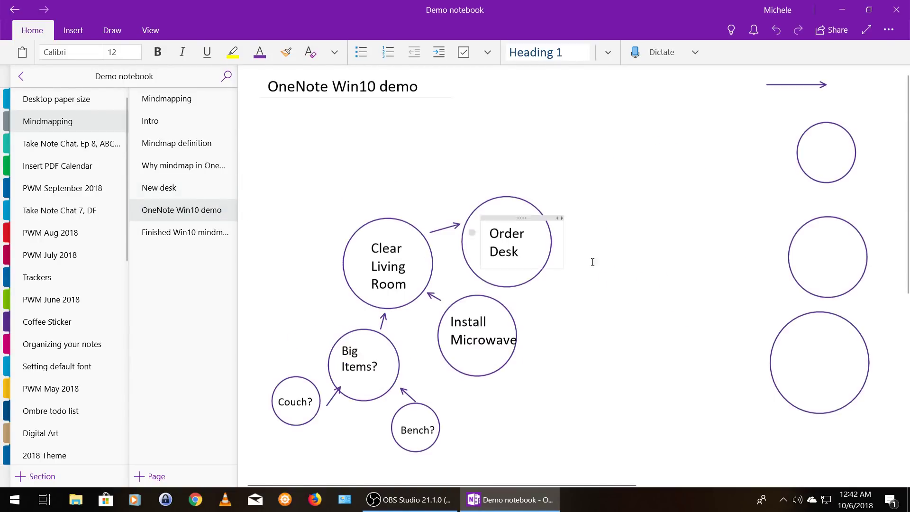
right_click(784, 326)
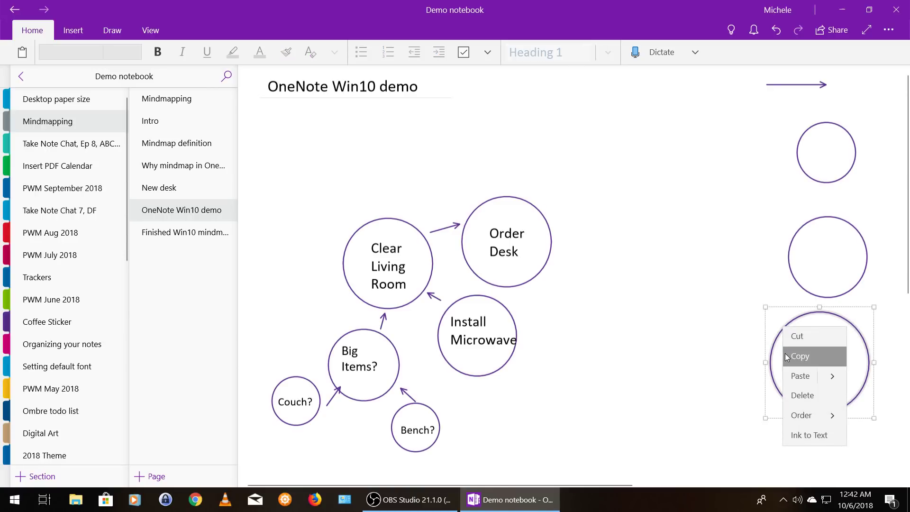
click(787, 356)
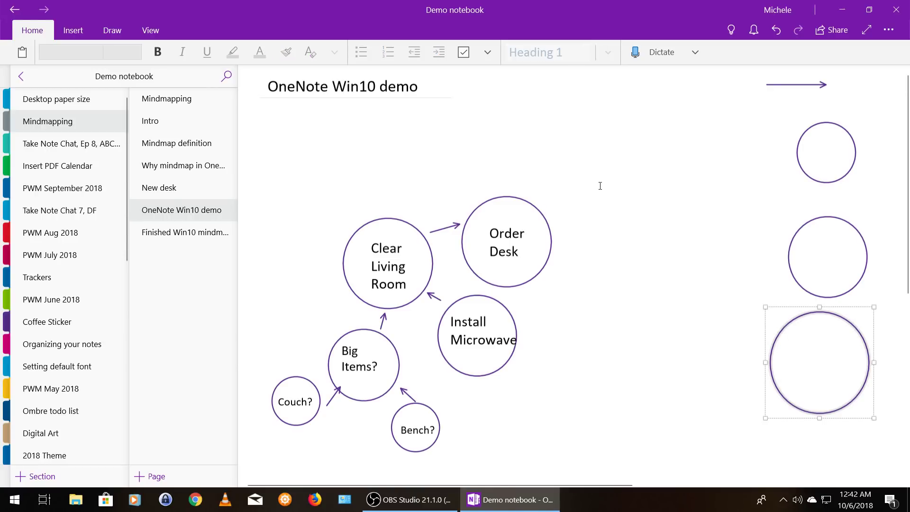
click(611, 116)
right_click(611, 115)
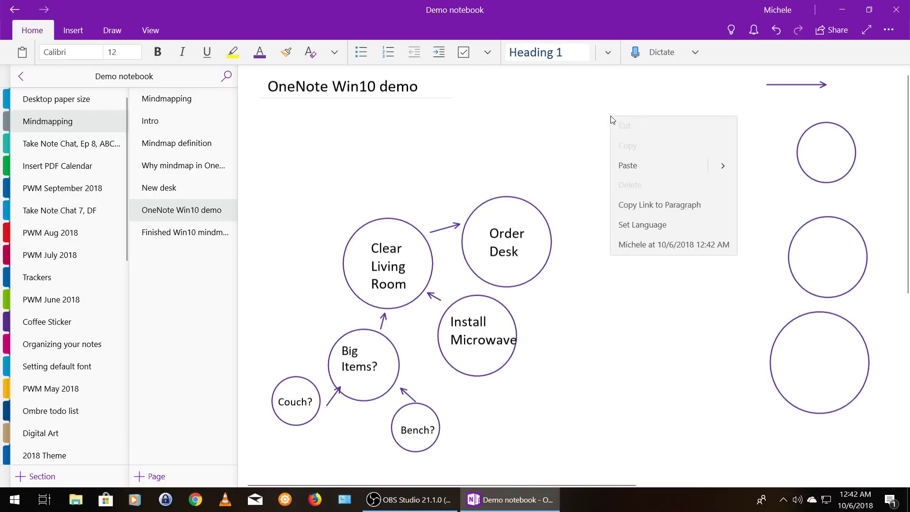
click(624, 167)
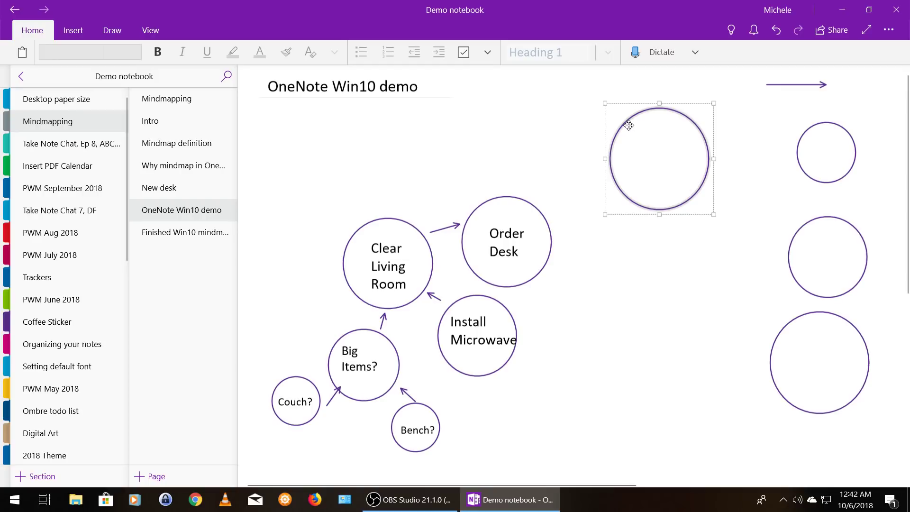
- Move the pasted circle up and left so it sits just above Order Desk
click(629, 126)
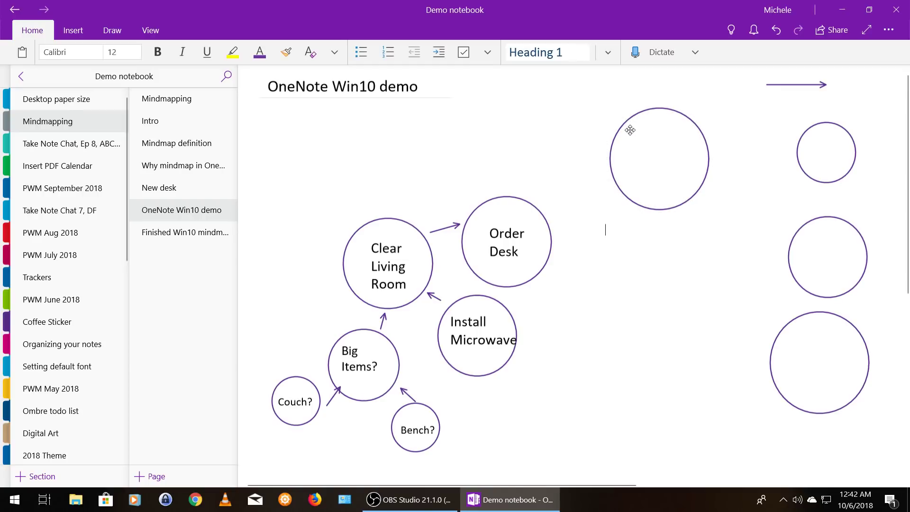
click(647, 109)
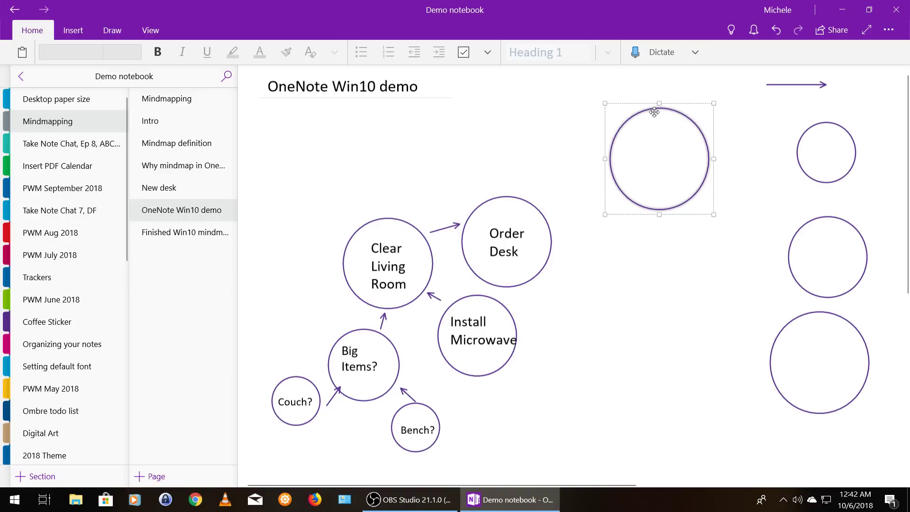
drag(654, 112, 602, 103)
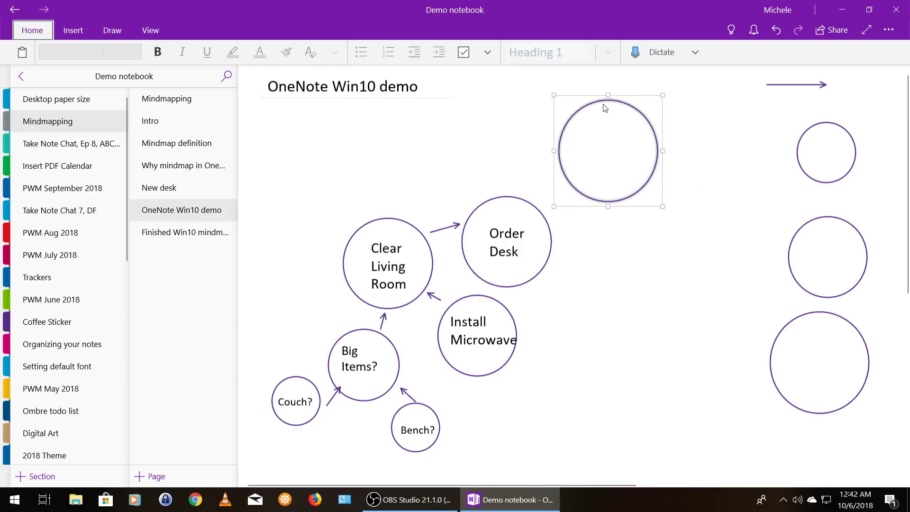
click(658, 362)
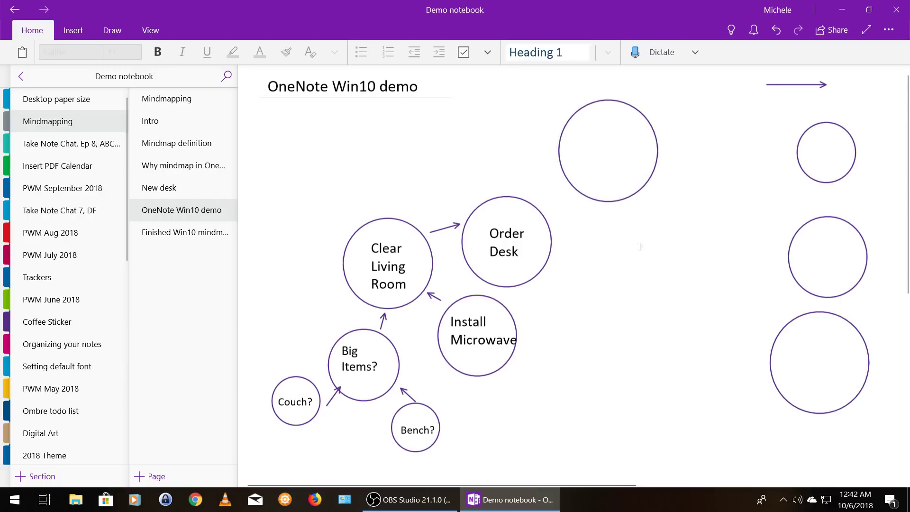
click(577, 126)
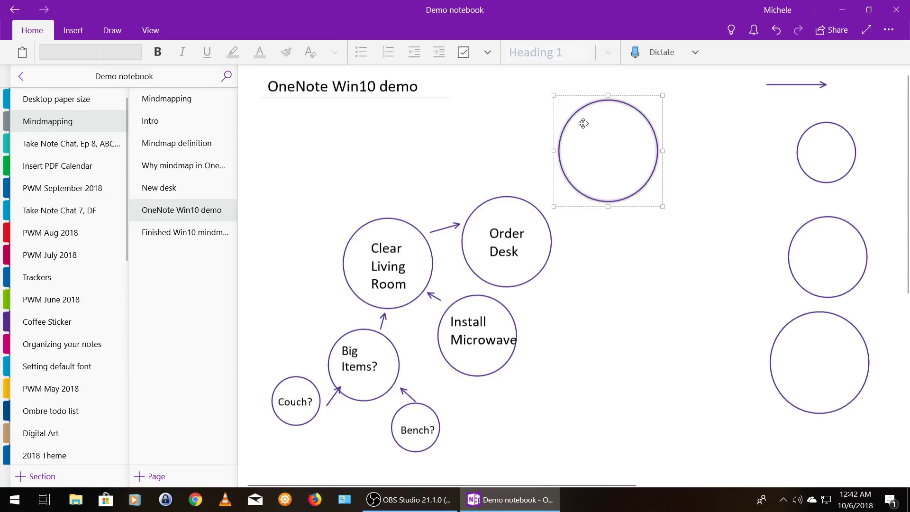
- Type the three-line label 'Set Up / Desk in / Dining area' in the upper circle
click(594, 129)
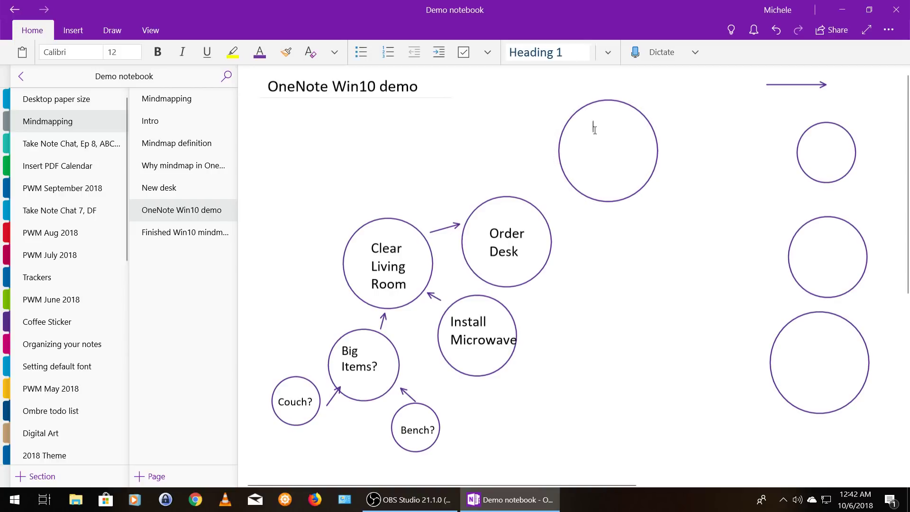
text(Set Up)
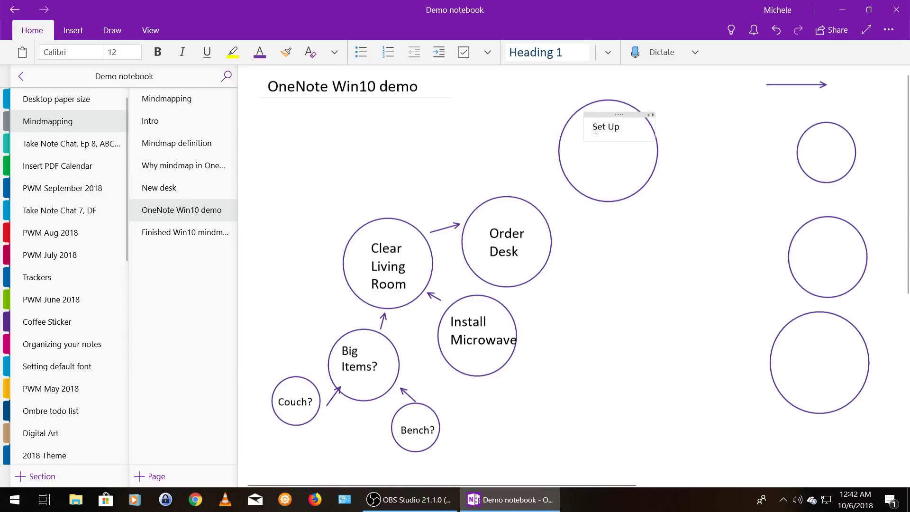
key(Return)
text(Dest)
key(BackSpace)
text(k in)
key(Return)
text(Dining area)
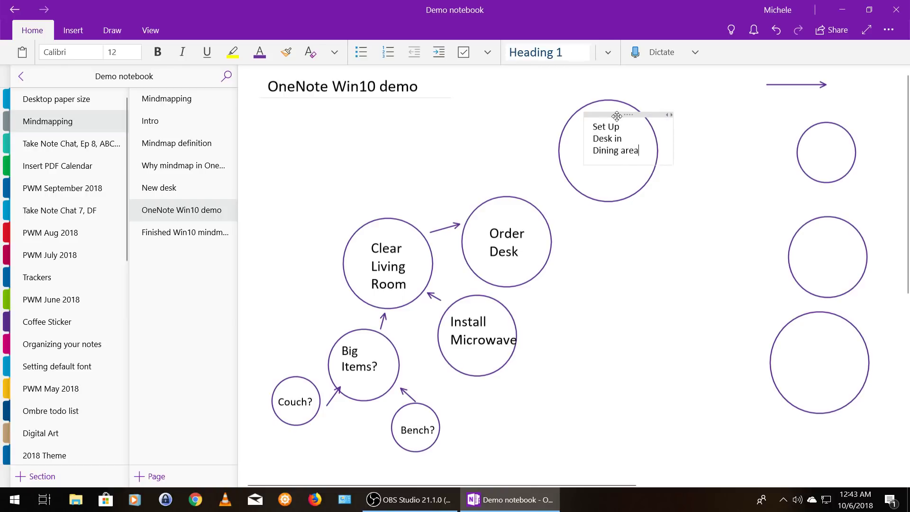
- Enlarge the label to 18 point and position it to fit inside the circle
drag(617, 116, 595, 123)
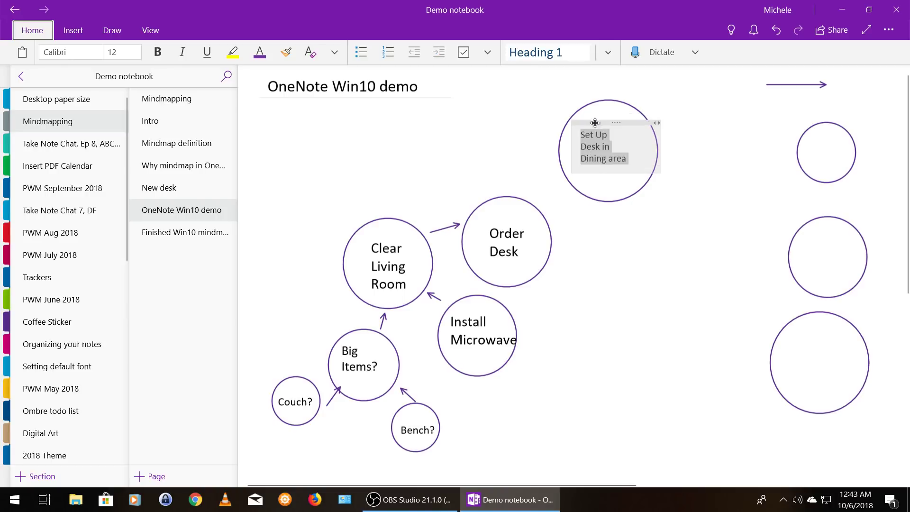
click(136, 51)
click(127, 261)
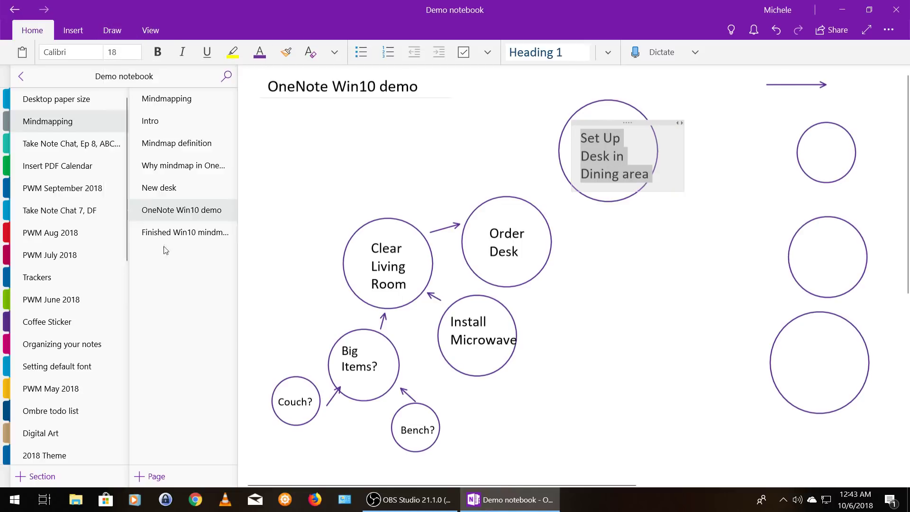
drag(591, 122, 590, 115)
click(714, 260)
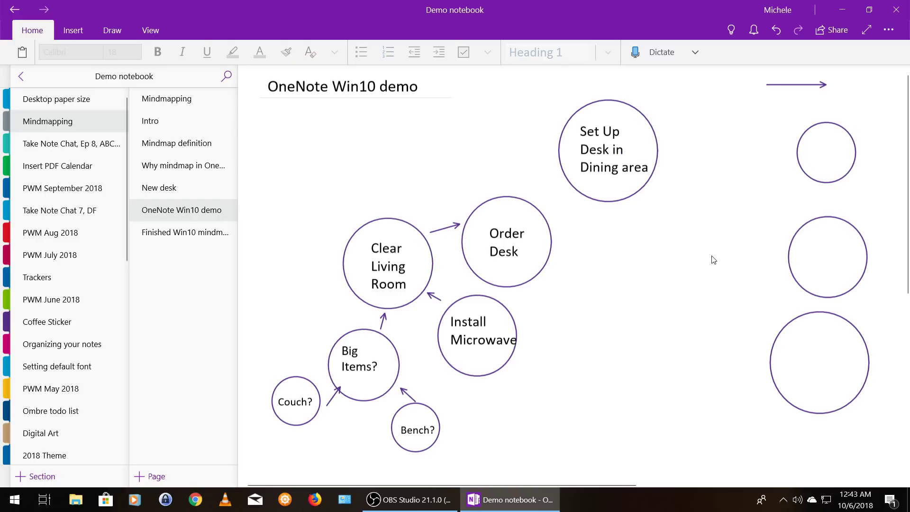
- Copy the spare top-right arrow and paste a duplicate onto the canvas
click(782, 85)
right_click(782, 85)
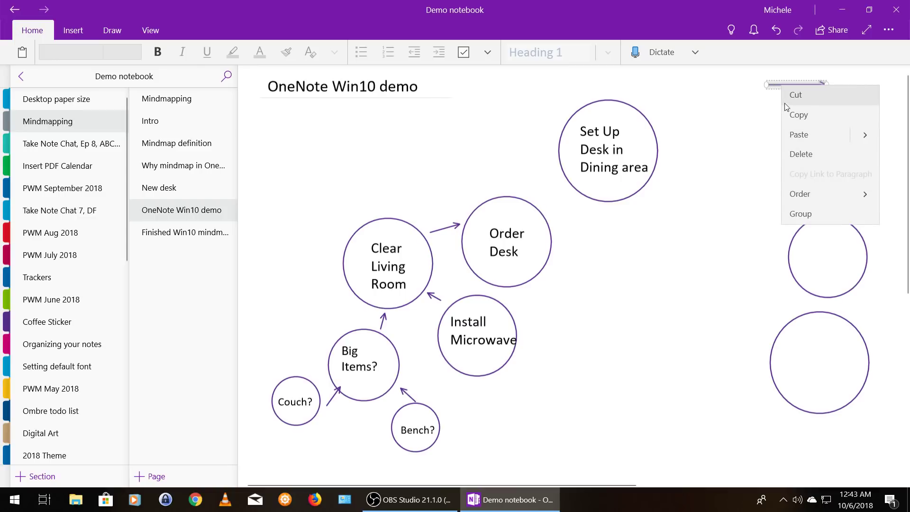
click(790, 113)
click(488, 147)
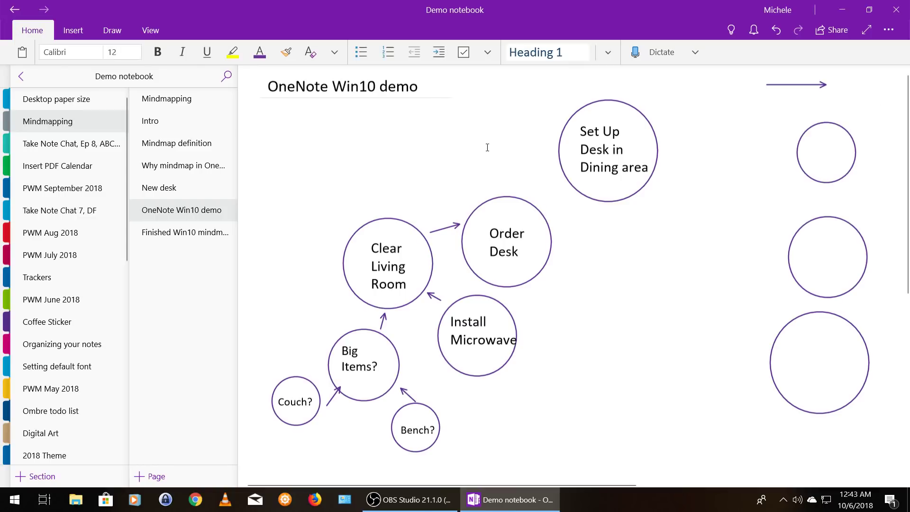
right_click(479, 140)
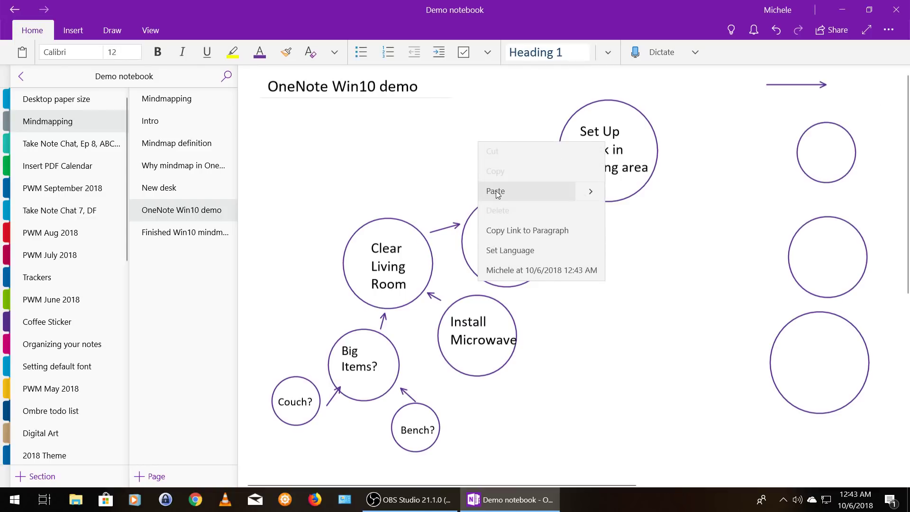
click(495, 191)
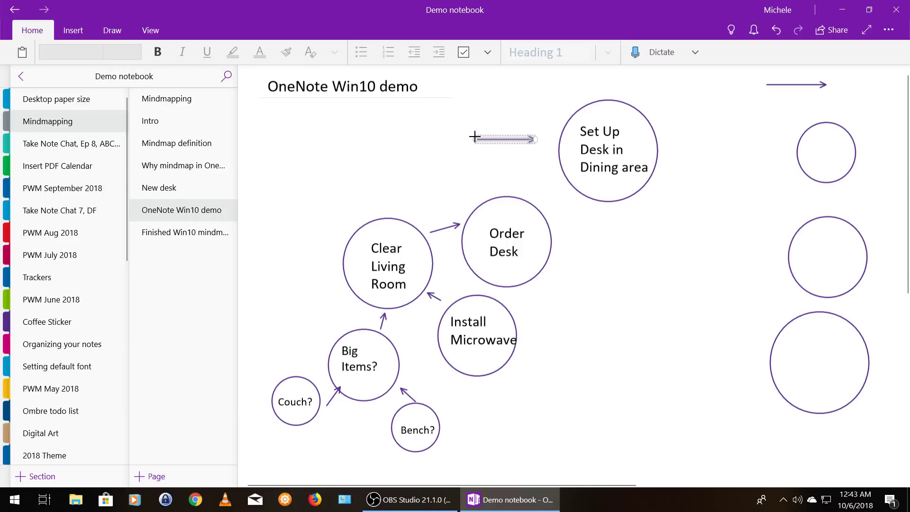
- Angle the new arrow and place it pointing from Order Desk up to Set Up Desk
drag(474, 137, 503, 164)
click(504, 166)
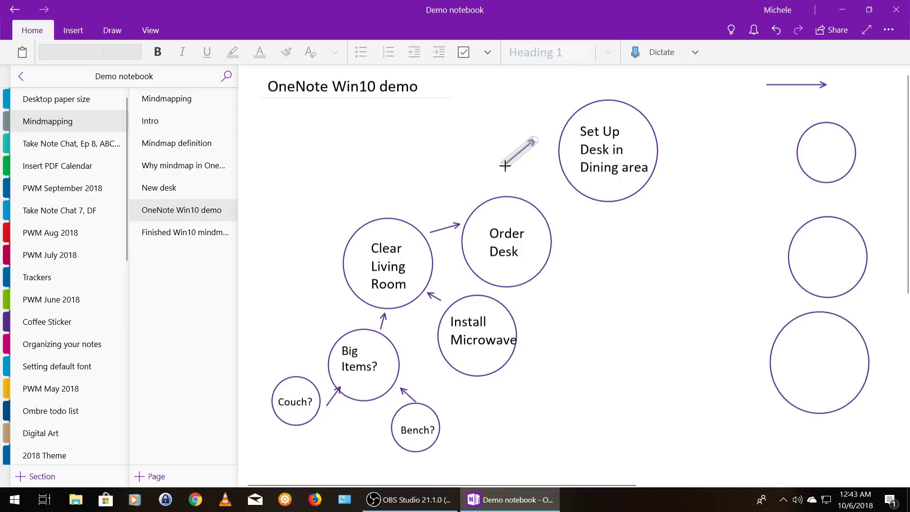
click(503, 165)
drag(519, 165, 535, 139)
key(ctrl+c)
key(ctrl+v)
drag(544, 185, 557, 198)
click(593, 236)
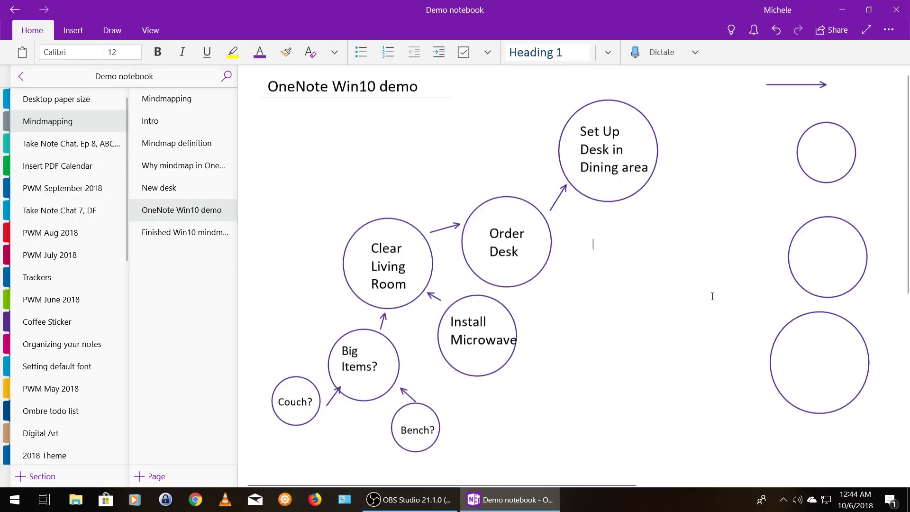
- Open the Finished Win10 mindmap page and switch to freeform ink selection on the Draw tab
click(174, 233)
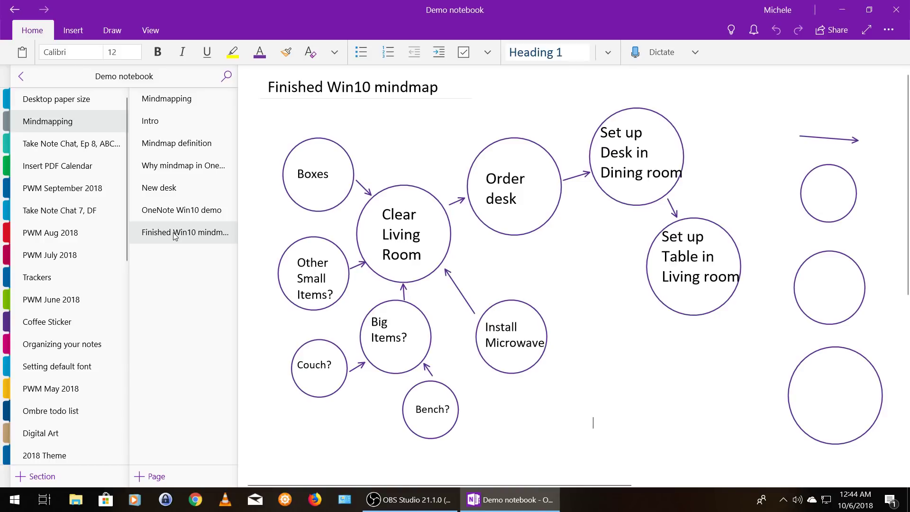
click(114, 29)
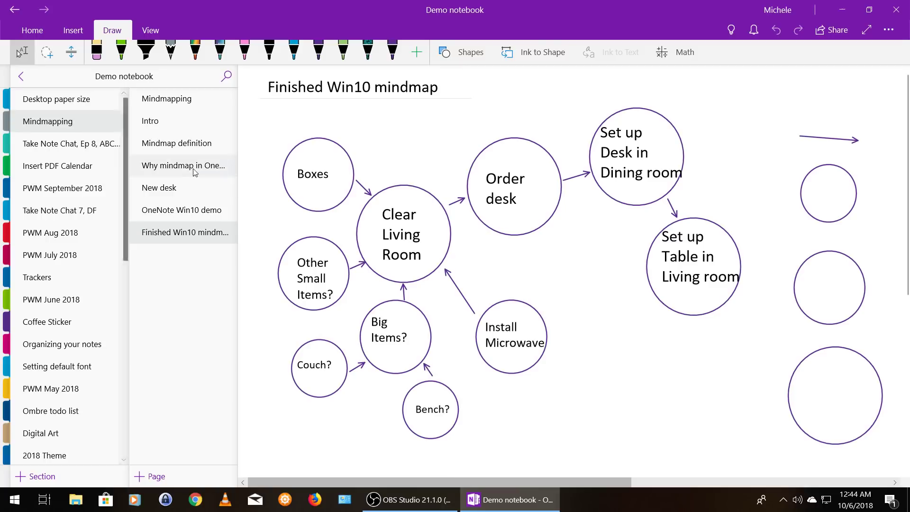
click(47, 52)
- Move the Bench? node beside Install Microwave, then undo the move
mouse_move(421, 365)
mouse_down()
mouse_move(401, 429)
mouse_move(469, 444)
mouse_move(474, 384)
mouse_move(425, 360)
mouse_up()
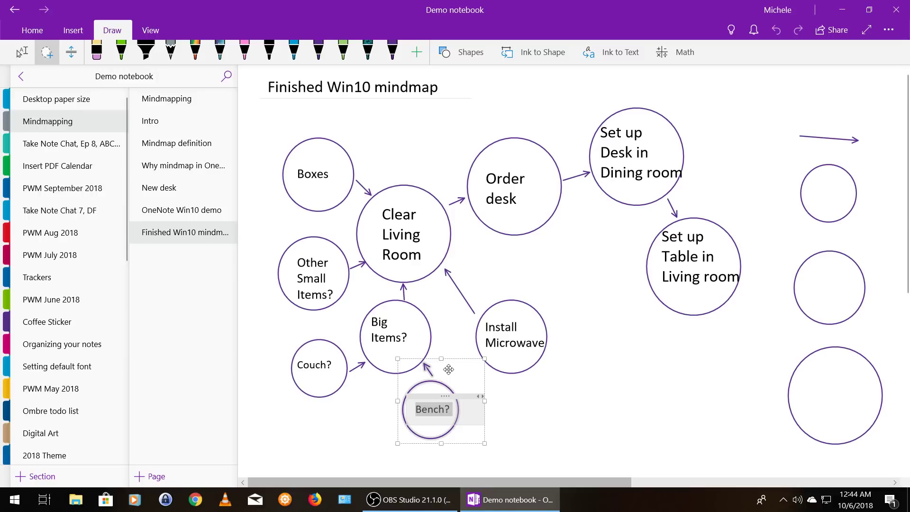
mouse_move(449, 369)
mouse_down()
mouse_move(504, 382)
mouse_move(549, 381)
mouse_move(571, 369)
mouse_up()
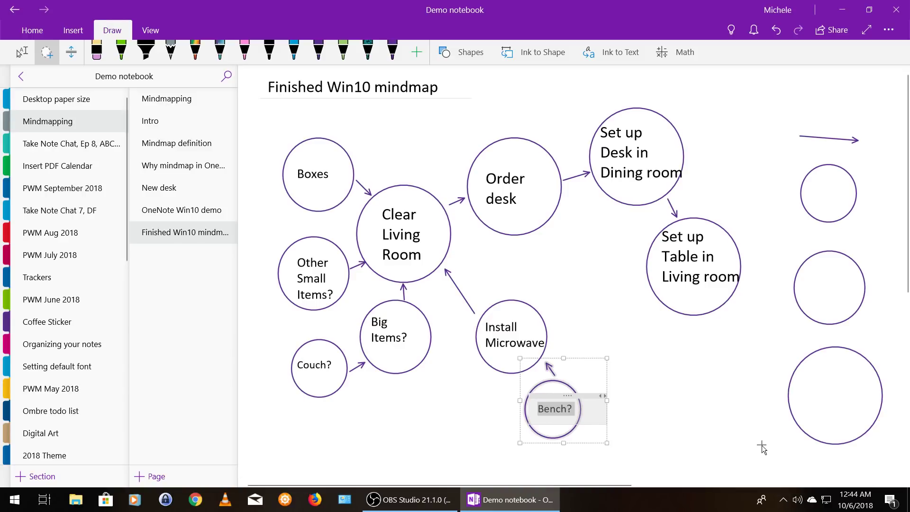
click(734, 416)
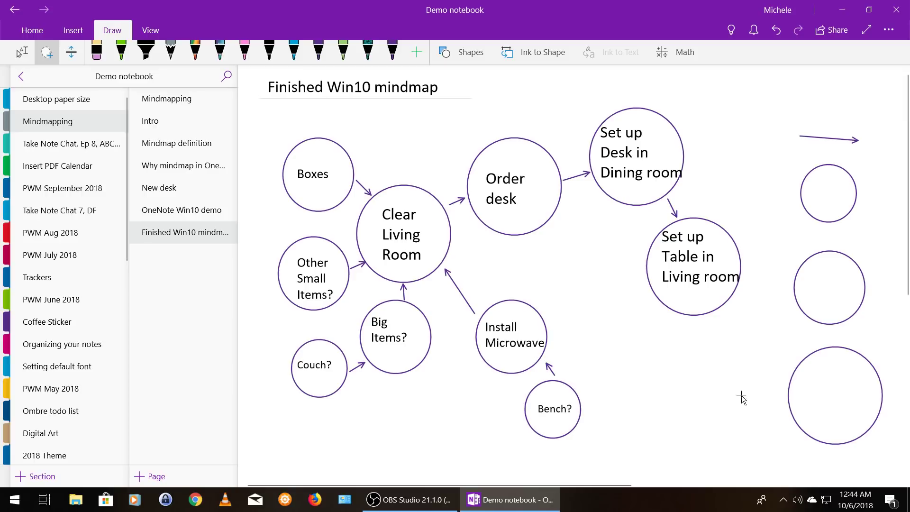
click(776, 29)
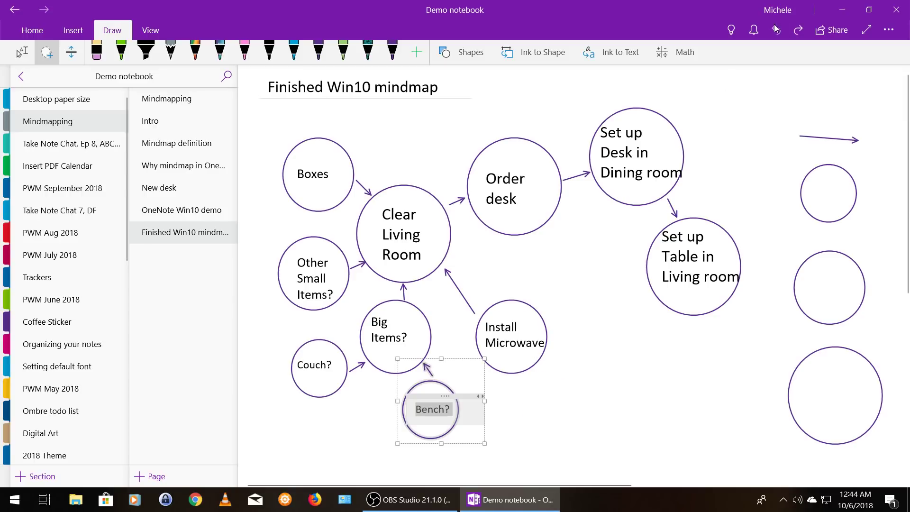
click(664, 369)
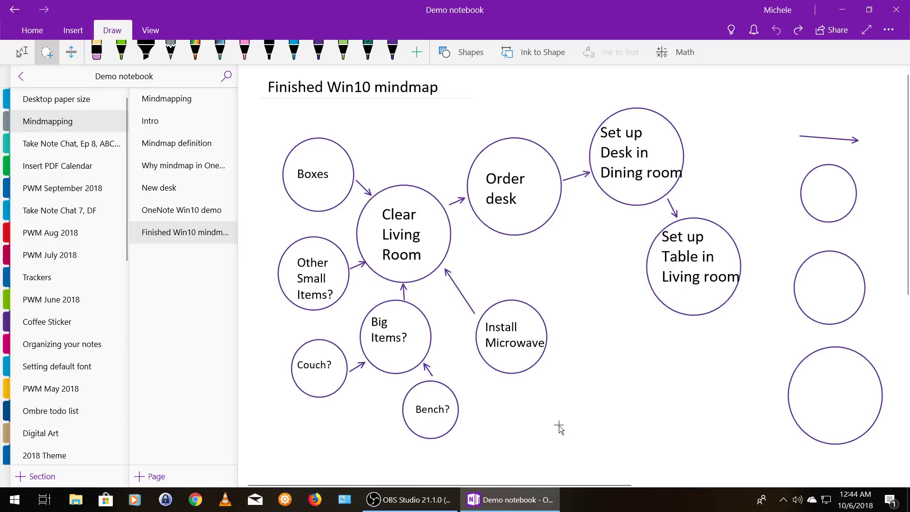
- Recolour the Boxes circle green with the green pen
click(318, 140)
click(347, 49)
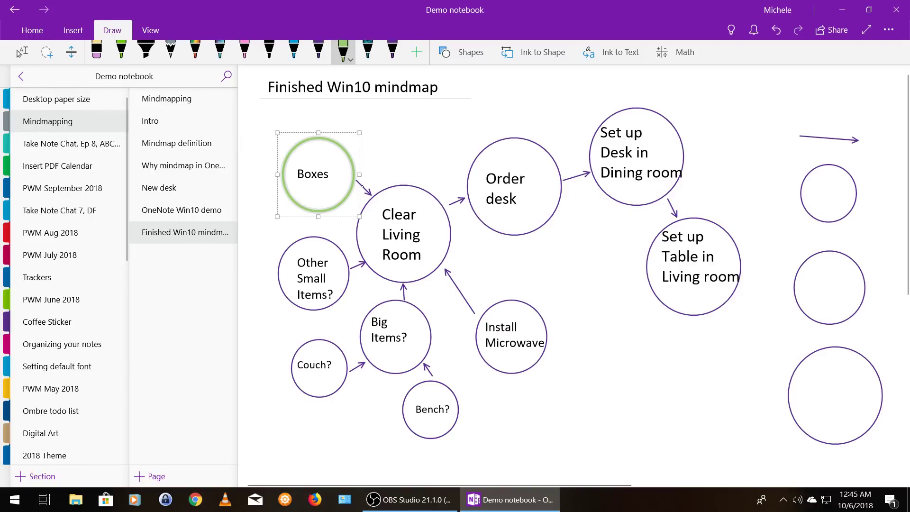
key(Escape)
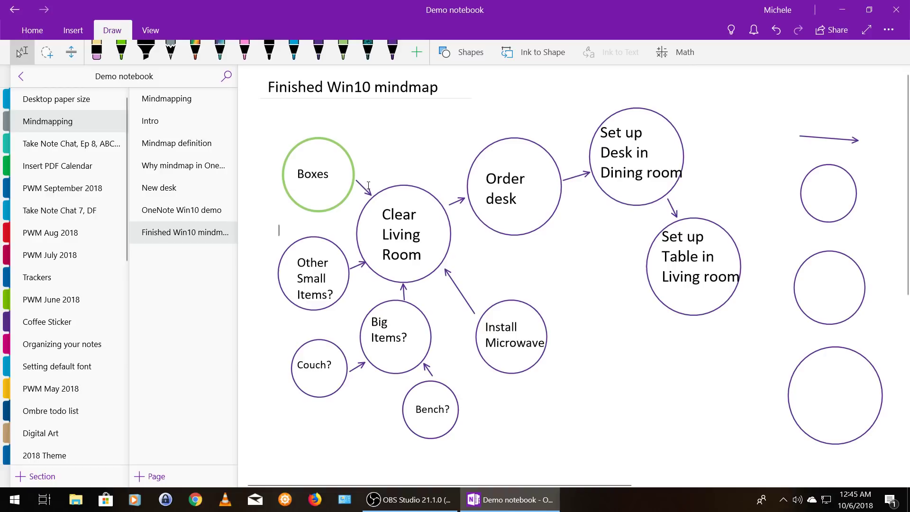
- Recolour the arrow from Boxes to Clear Living Room green
click(365, 193)
click(346, 52)
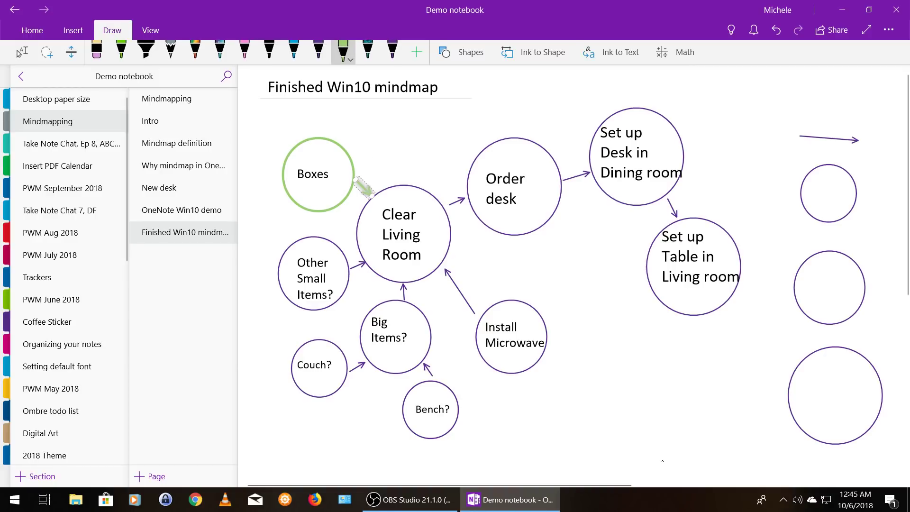
key(Escape)
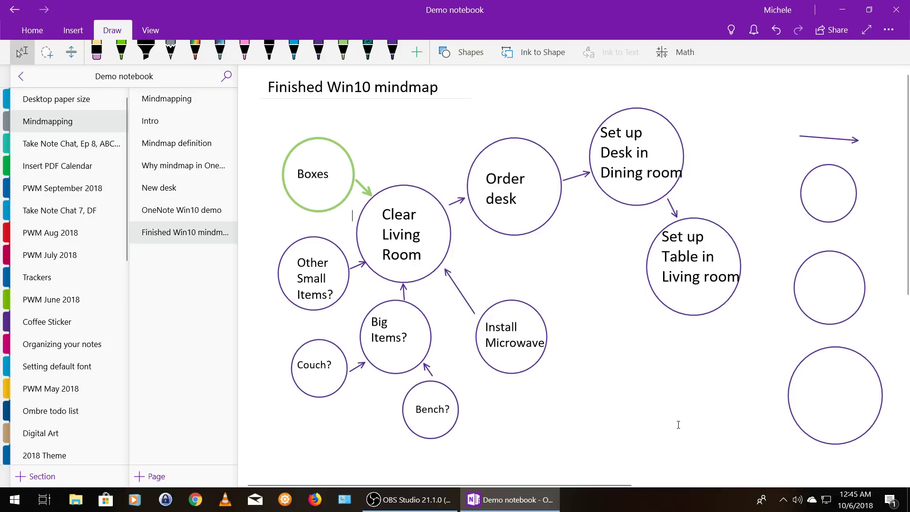
- Switch to the Intro page showing the presenter details and five-item agenda
click(185, 118)
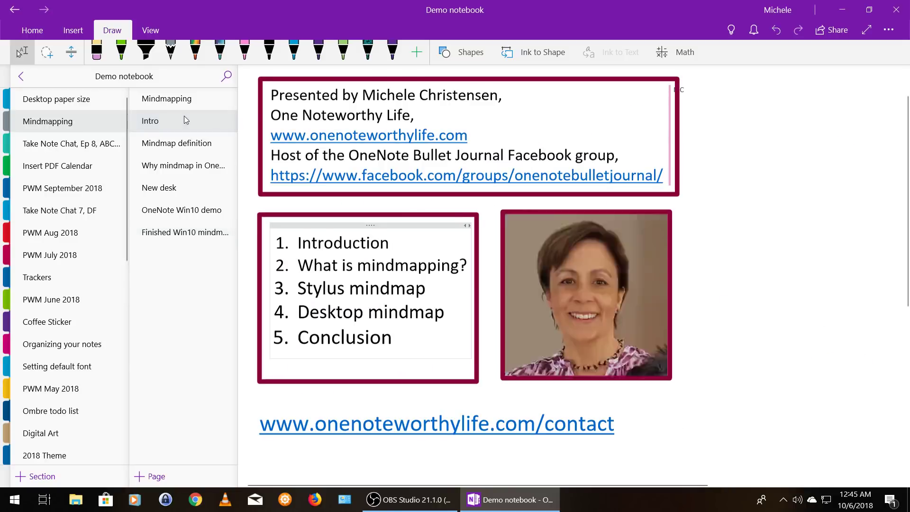